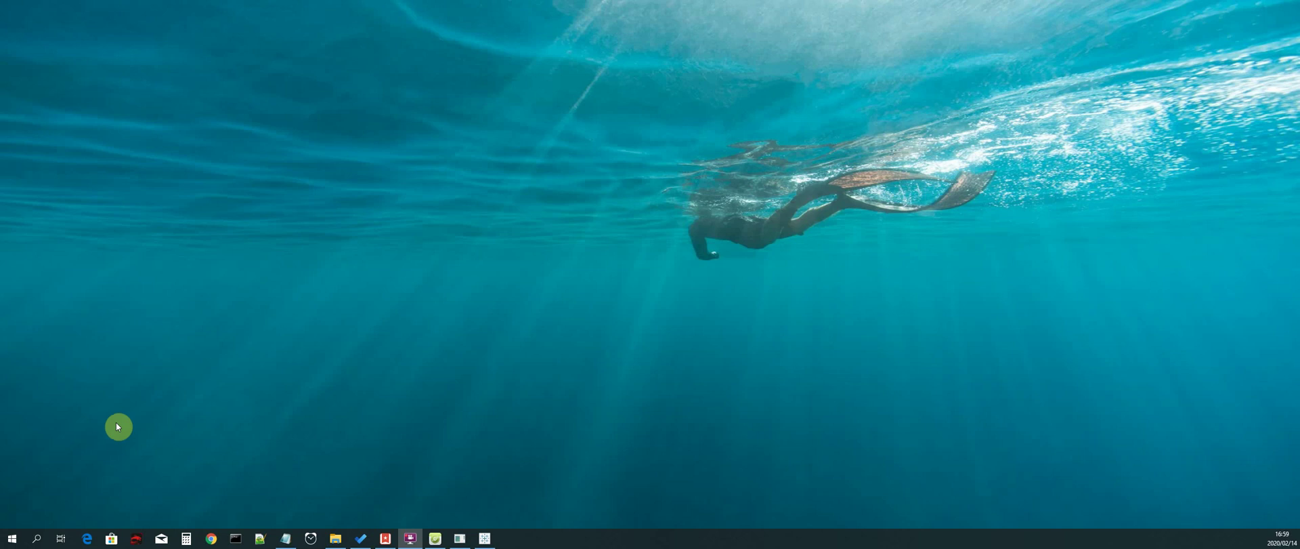
Step: Launch Tableau 2019.4 by searching 'TABL' in the Windows Start menu
{"action": "left_click", "coordinate": [12, 540]}
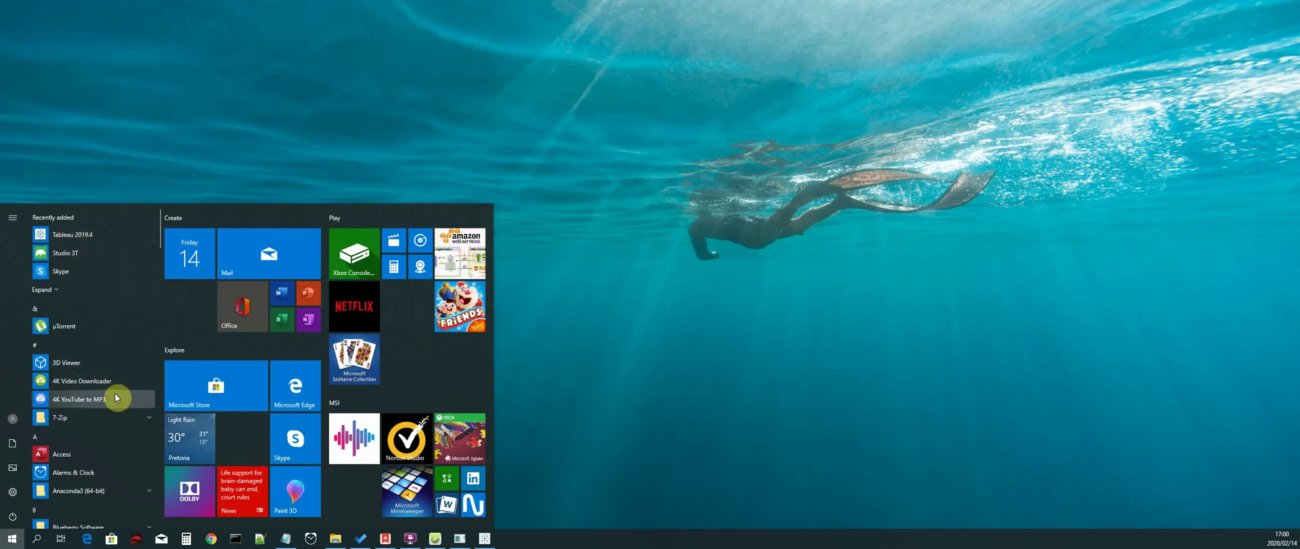
{"action": "type", "text": "TABL"}
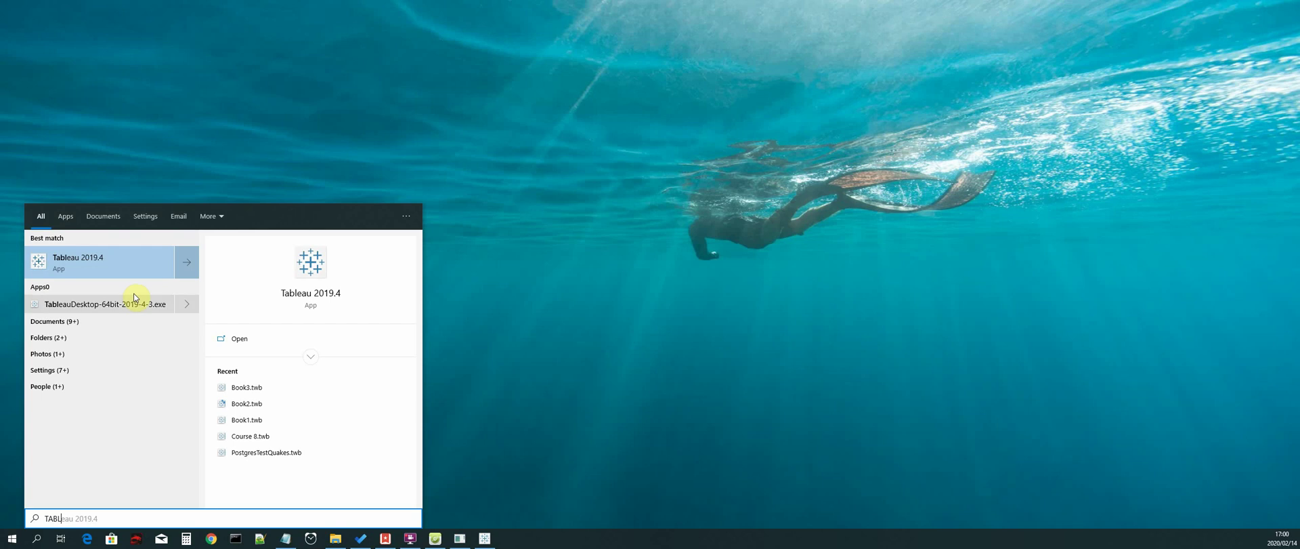
{"action": "left_click", "coordinate": [102, 263]}
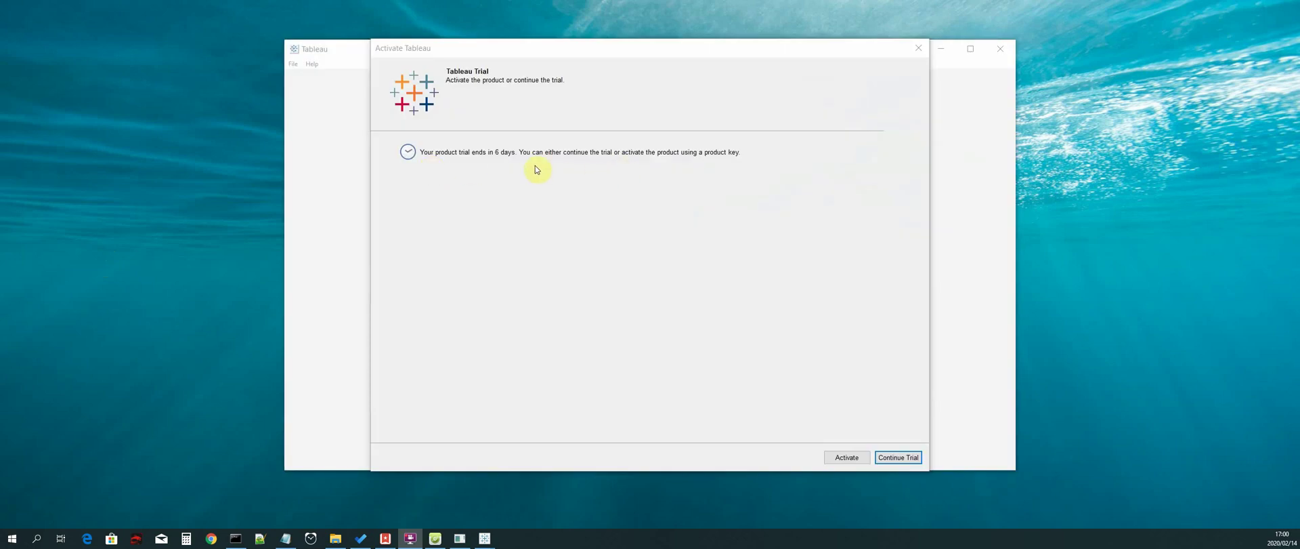
Step: Continue the Tableau trial without activating and maximize the window
{"action": "left_click", "coordinate": [911, 458]}
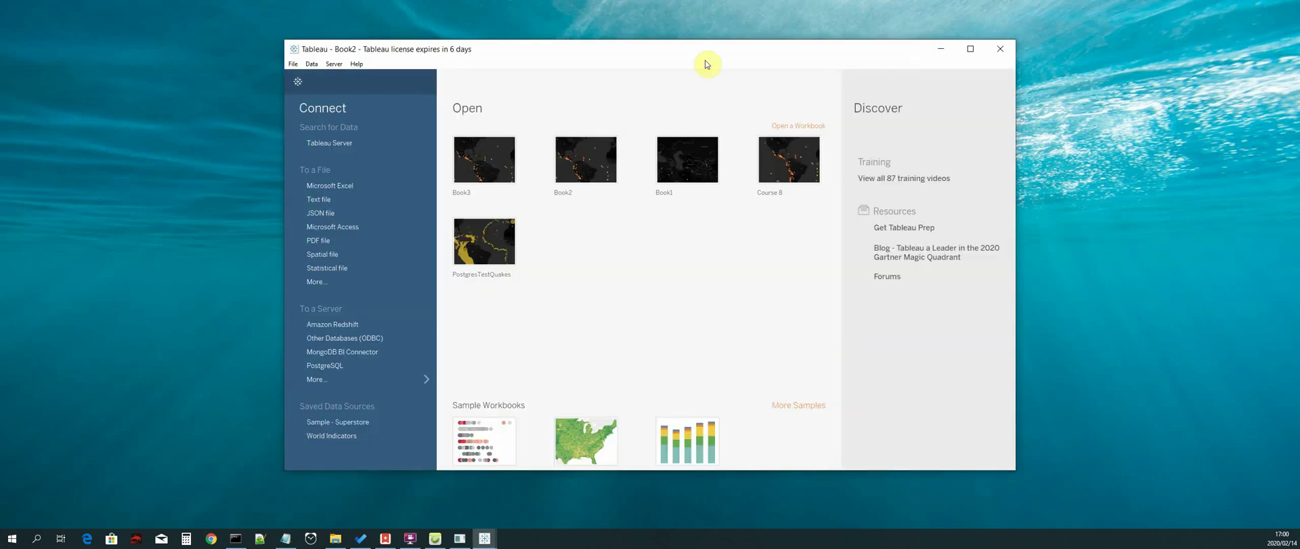
{"action": "left_click", "coordinate": [972, 51]}
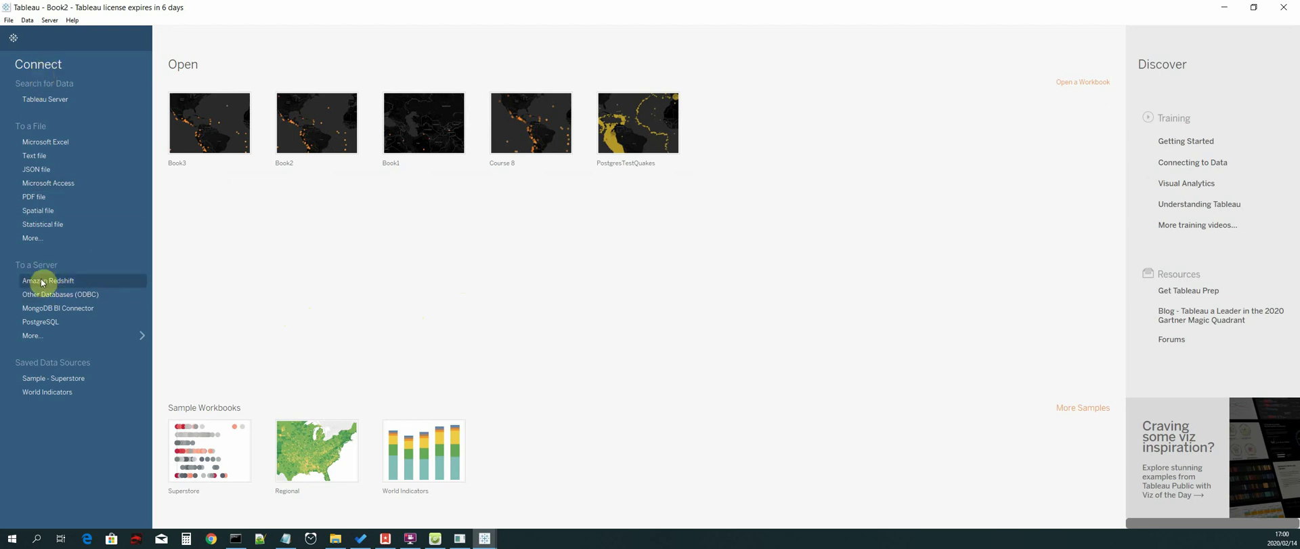
Step: Connect through Other Databases (ODBC) using the Mongo BI Connector DSN
{"action": "left_click", "coordinate": [50, 336]}
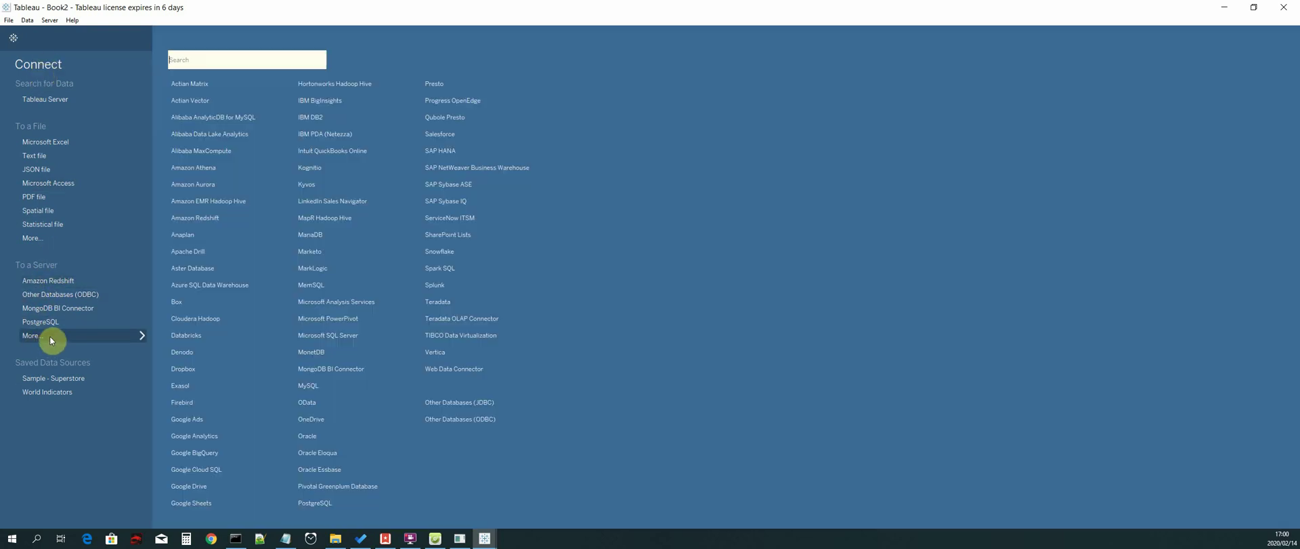
{"action": "left_click", "coordinate": [511, 420]}
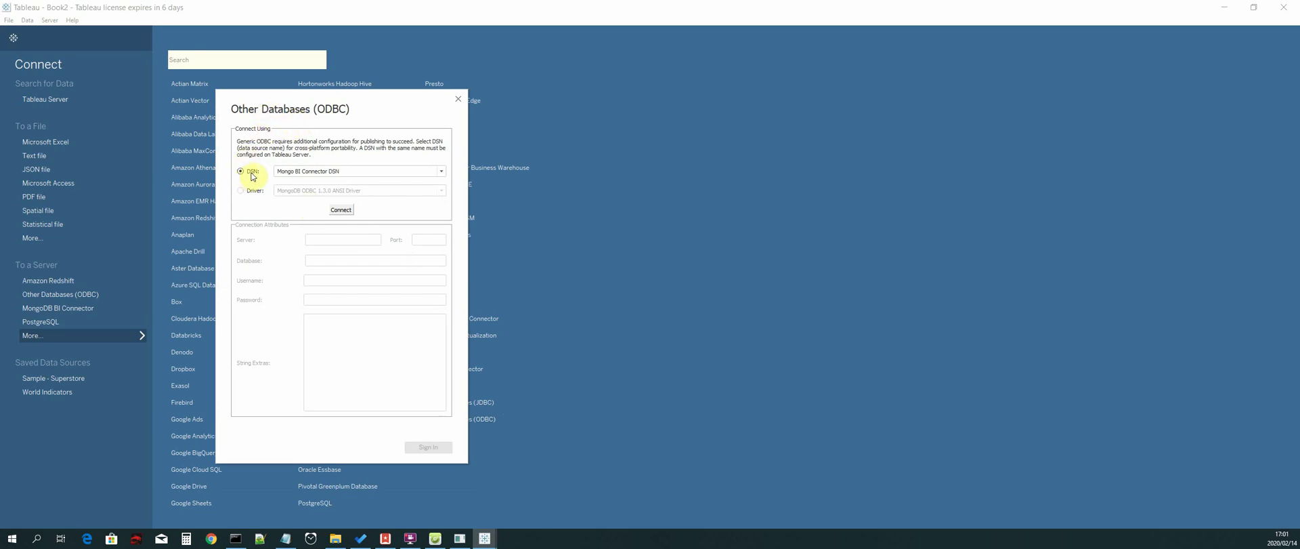
{"action": "left_click", "coordinate": [441, 172]}
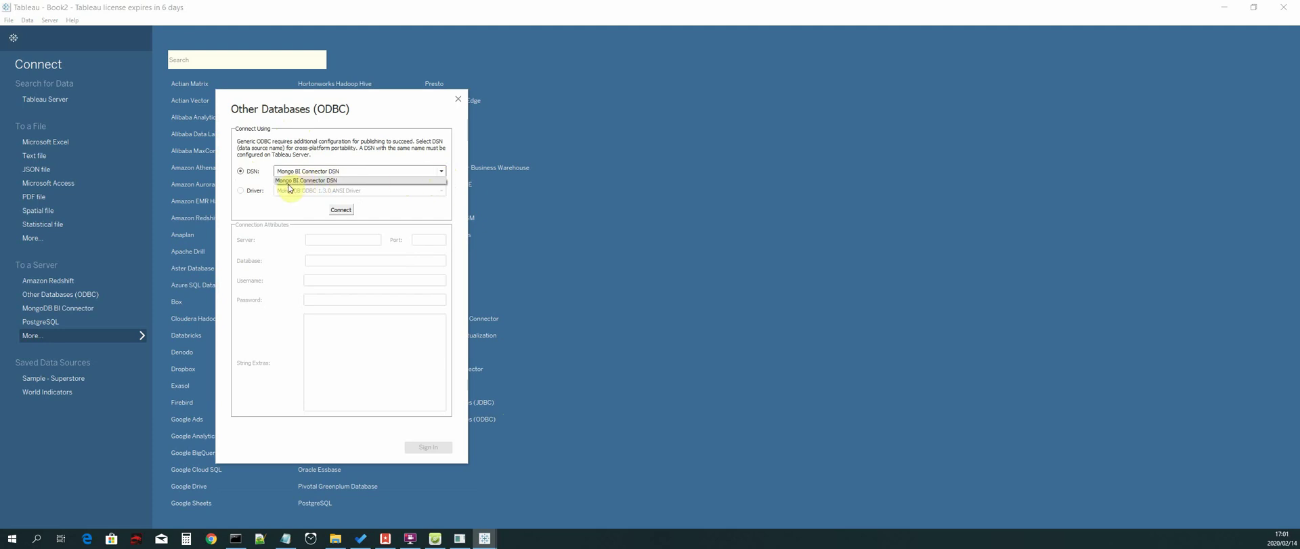
{"action": "left_click", "coordinate": [336, 181]}
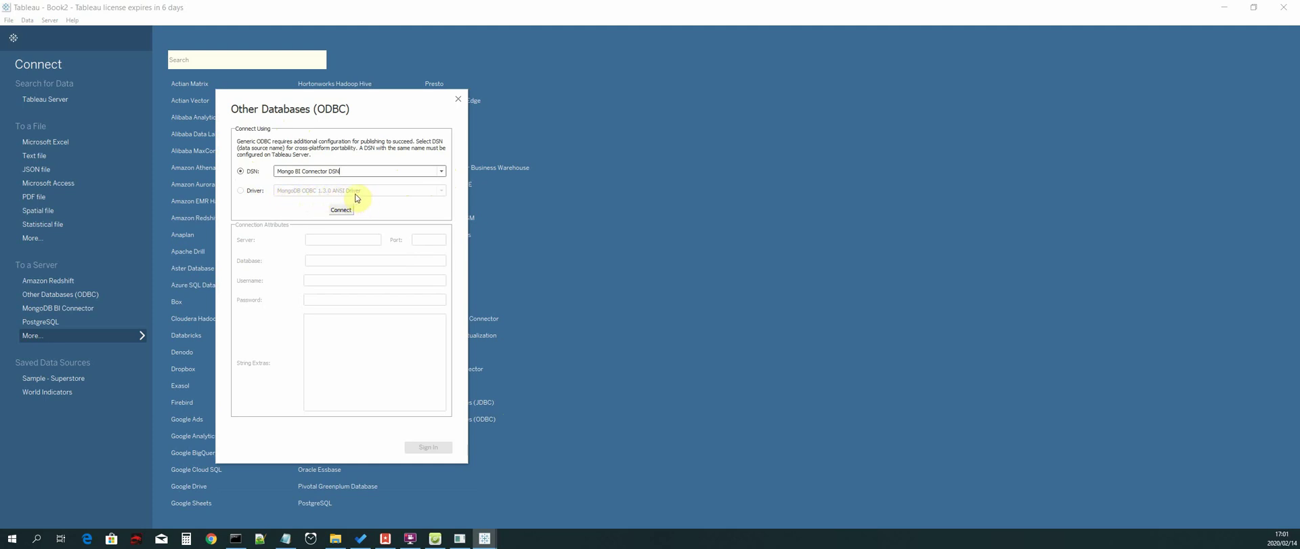
{"action": "left_click", "coordinate": [338, 211]}
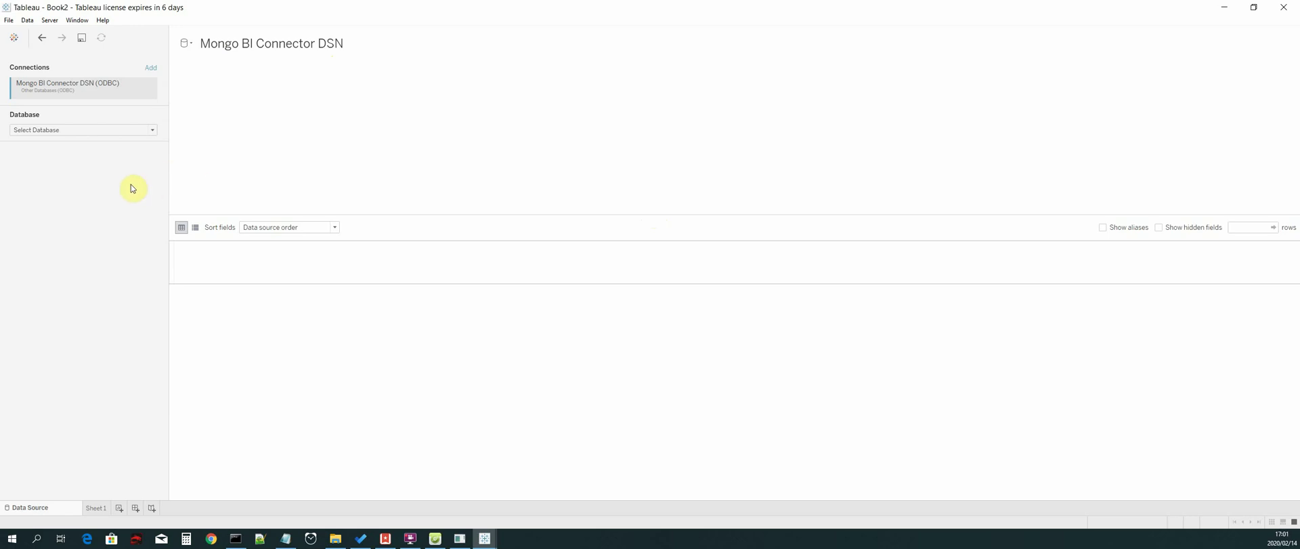
Step: Select the Quake database and list its tables pred_results, quake_freq and quakes
{"action": "left_click", "coordinate": [68, 129]}
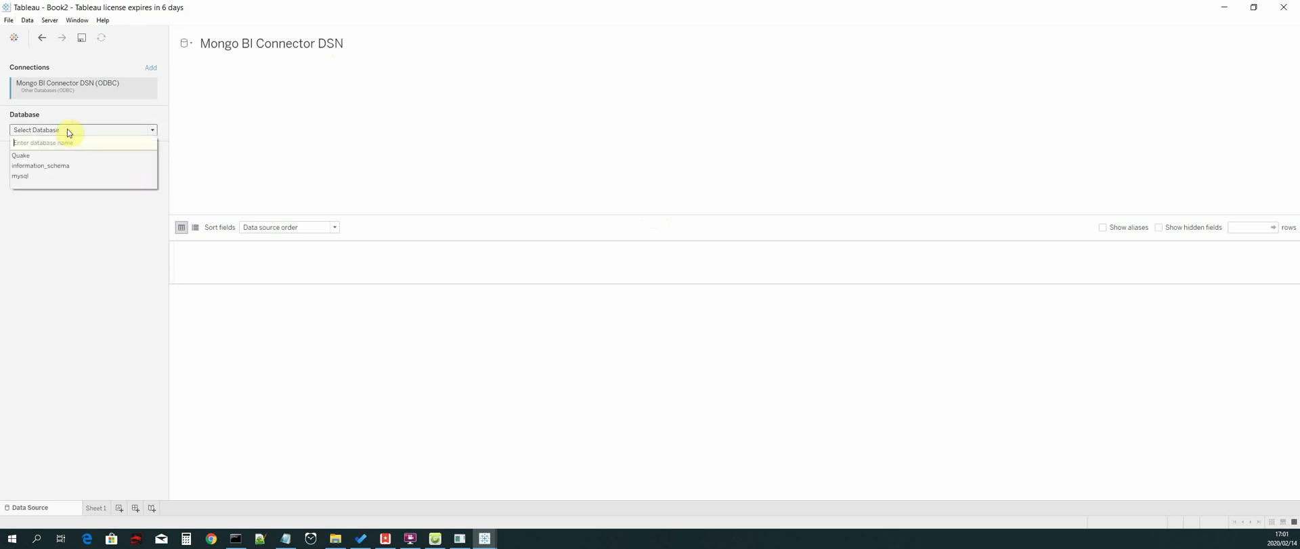
{"action": "left_click", "coordinate": [22, 155]}
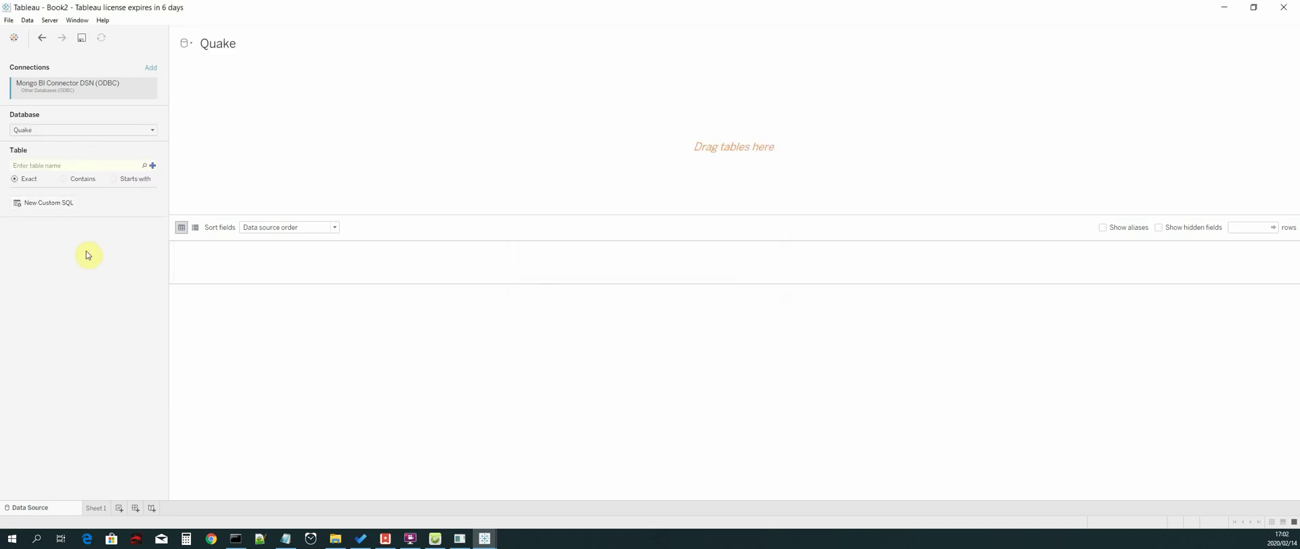
{"action": "left_click", "coordinate": [55, 164]}
{"action": "left_click", "coordinate": [224, 48]}
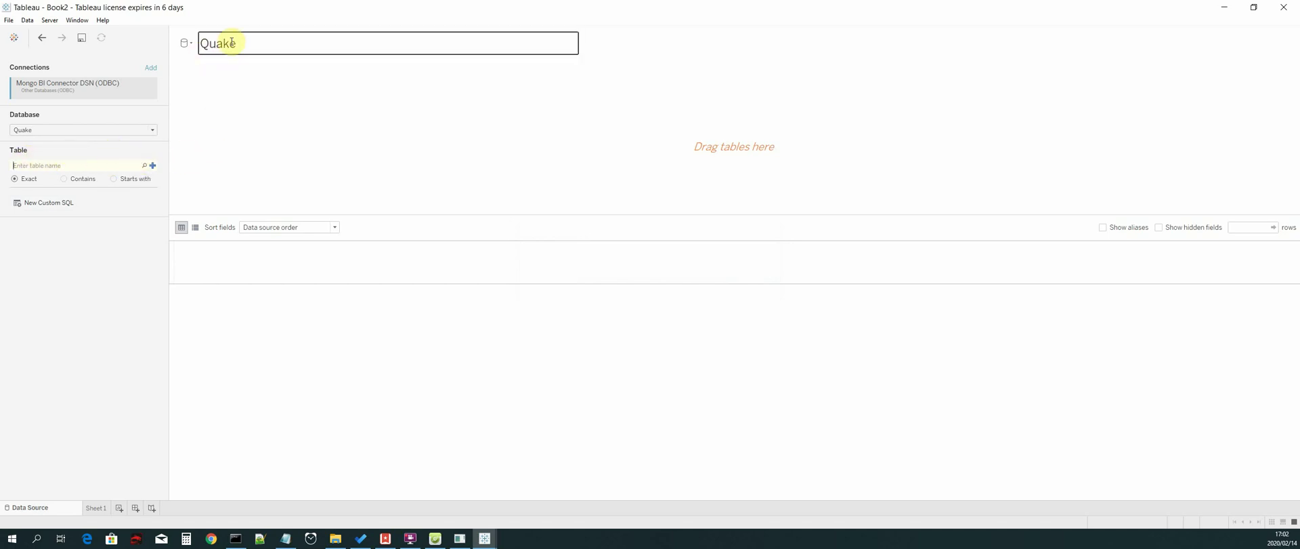
{"action": "key", "text": "Return"}
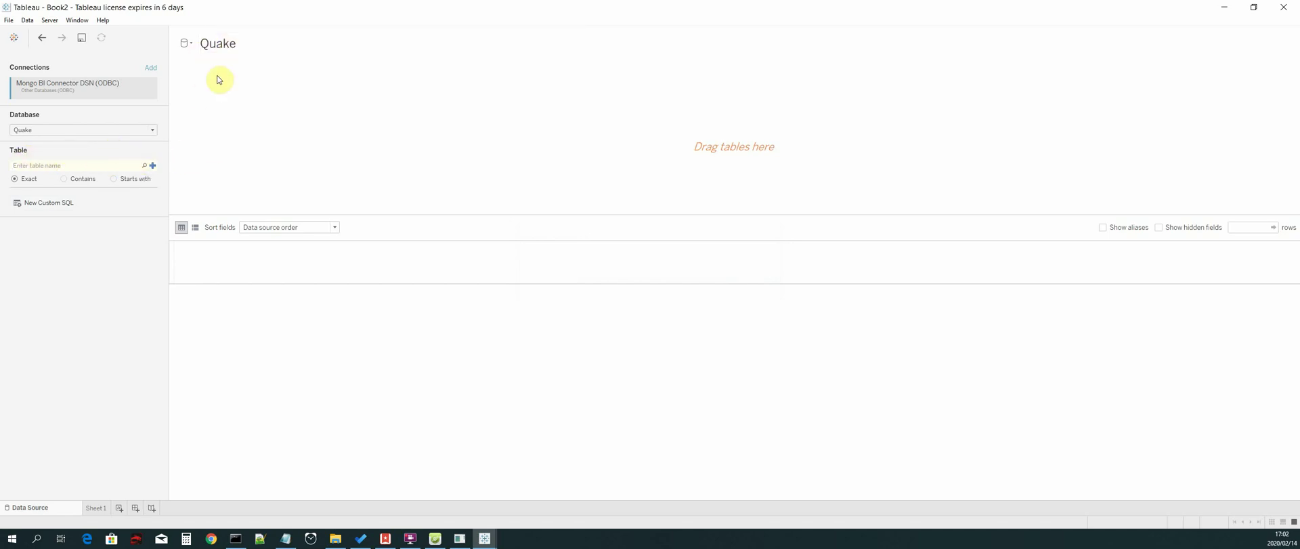
{"action": "left_click", "coordinate": [144, 167]}
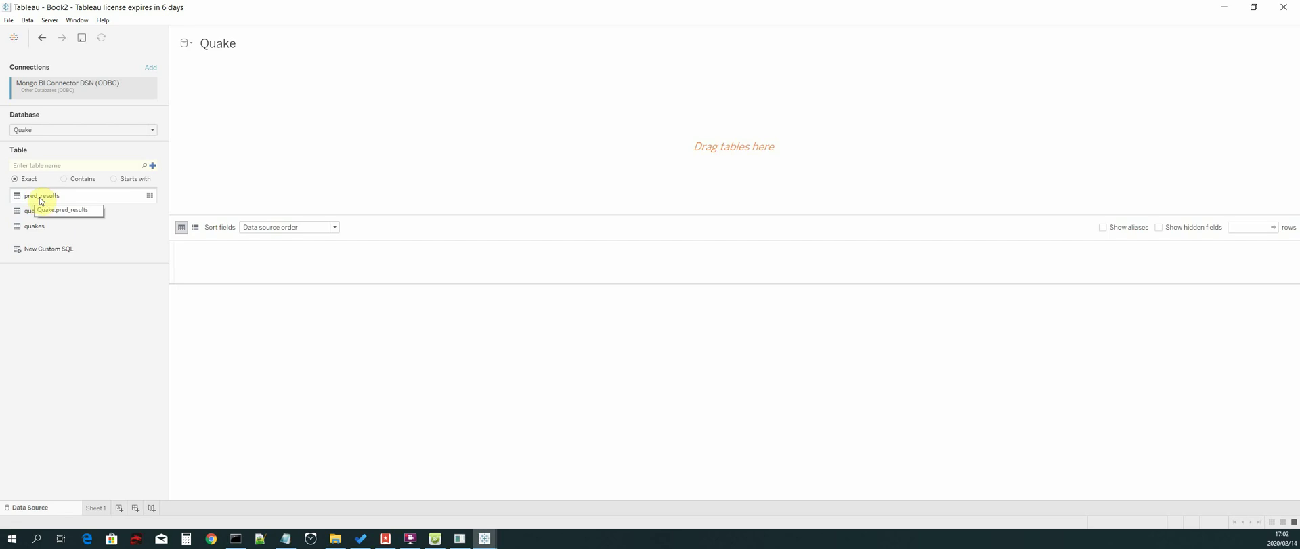
Step: Place pred_results on the canvas and auto-update the preview to show its 397 rows
{"action": "left_click_drag", "start_coordinate": [41, 201], "coordinate": [522, 137]}
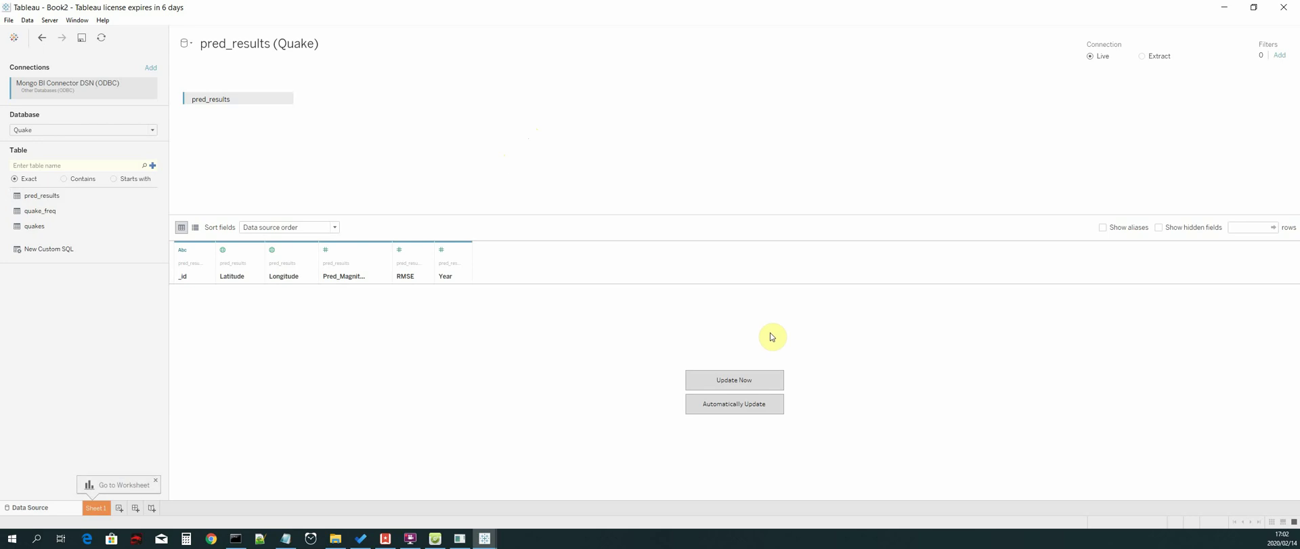
{"action": "left_click", "coordinate": [754, 409]}
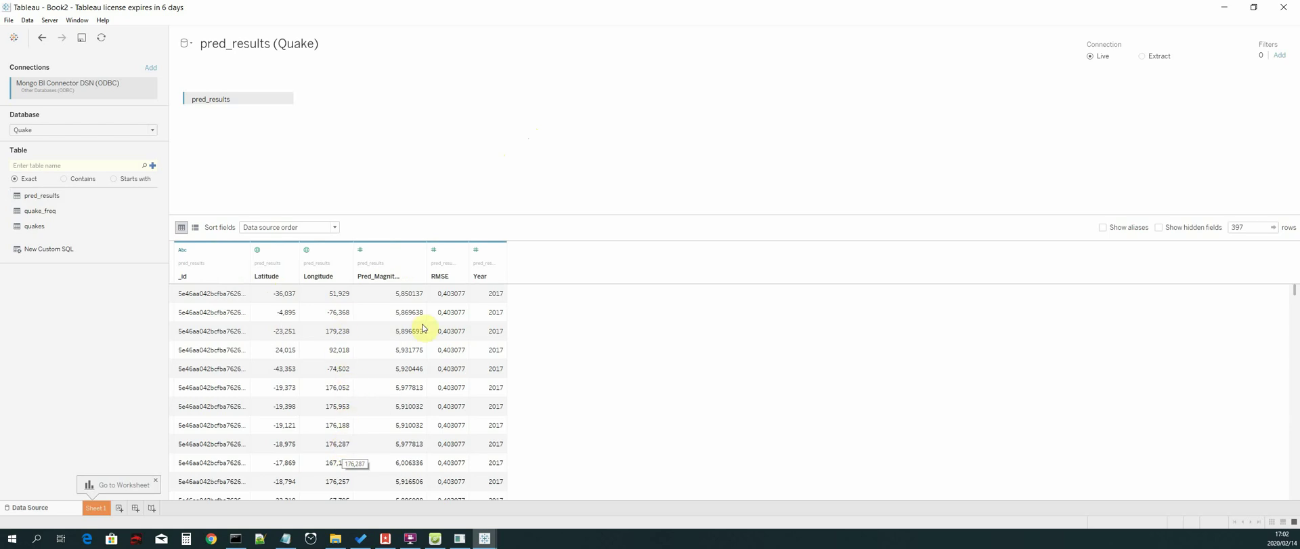
{"action": "scroll", "coordinate": [413, 401], "scroll_direction": "down", "scroll_amount": 5}
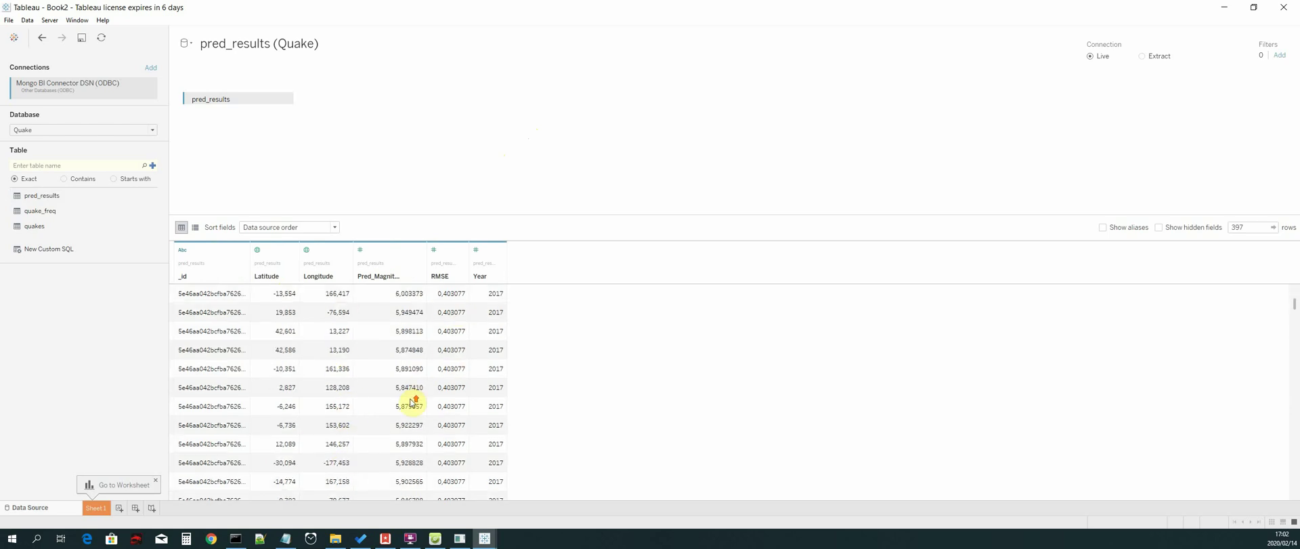
{"action": "scroll", "coordinate": [414, 402], "scroll_direction": "up", "scroll_amount": 5}
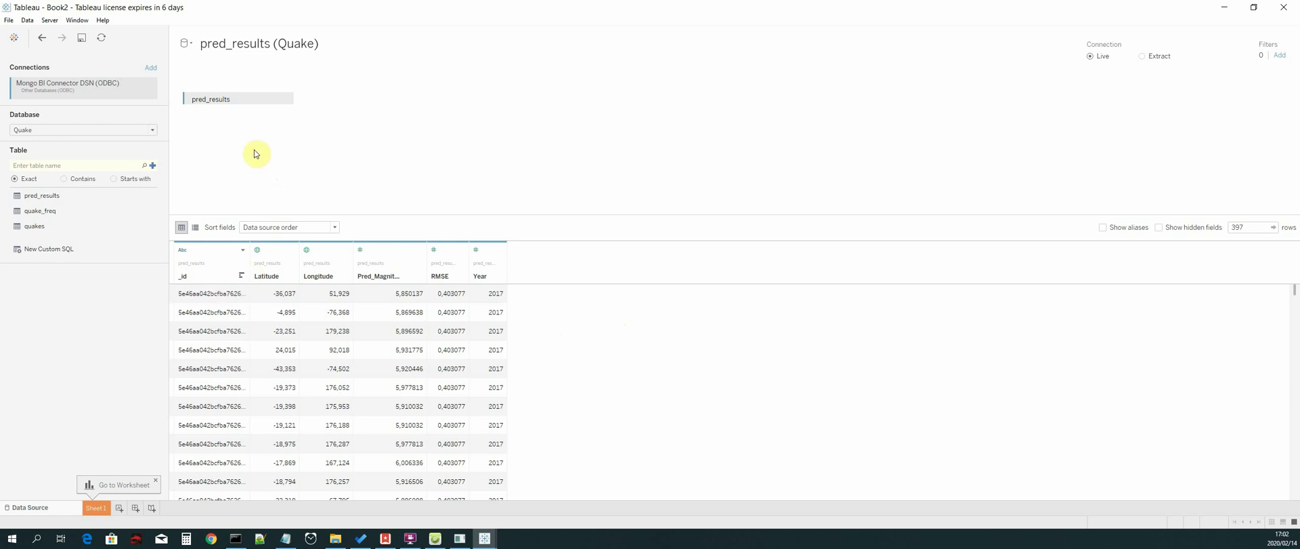
Step: Start a new data source and choose Other Databases (ODBC) via an 'ODB' search
{"action": "left_click", "coordinate": [191, 49]}
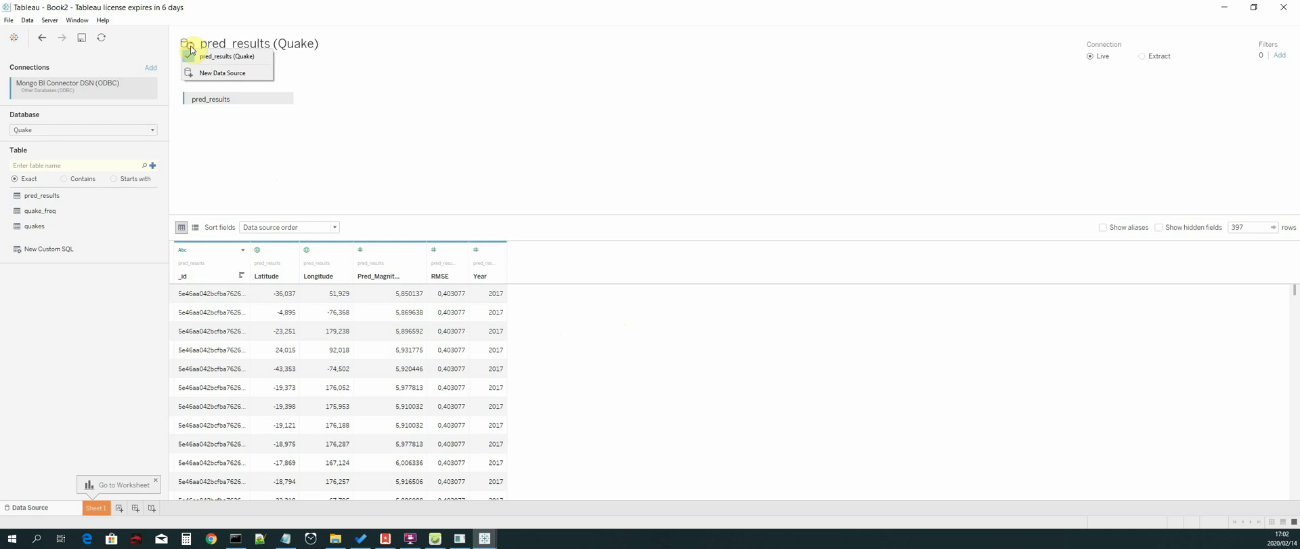
{"action": "left_click", "coordinate": [228, 73]}
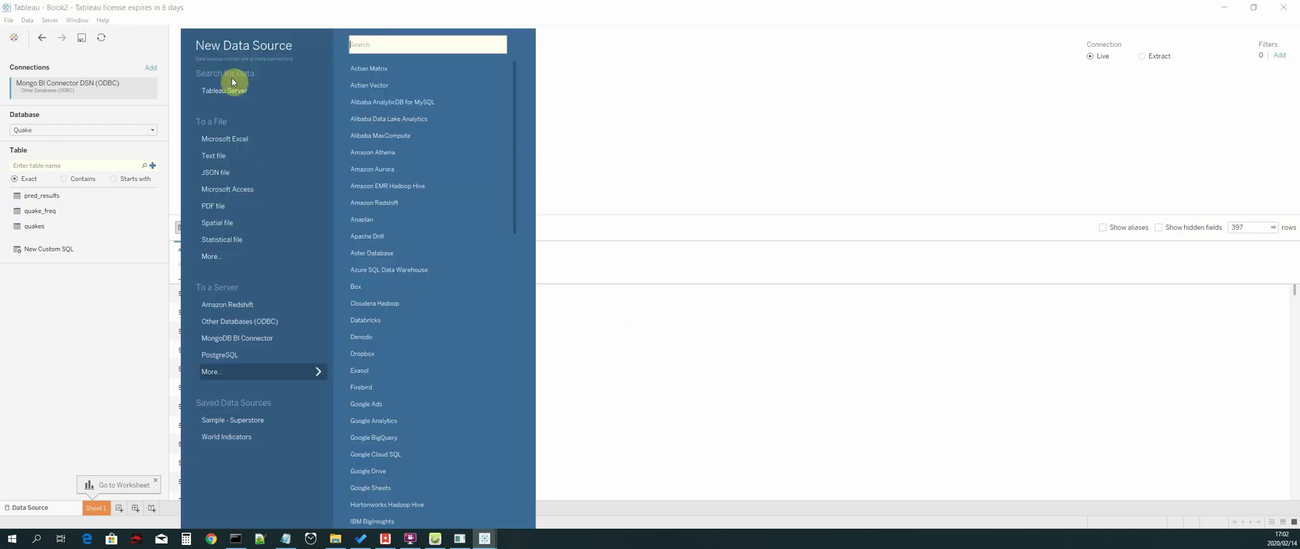
{"action": "scroll", "coordinate": [424, 266], "scroll_direction": "down", "scroll_amount": 3}
{"action": "scroll", "coordinate": [422, 266], "scroll_direction": "down", "scroll_amount": 1}
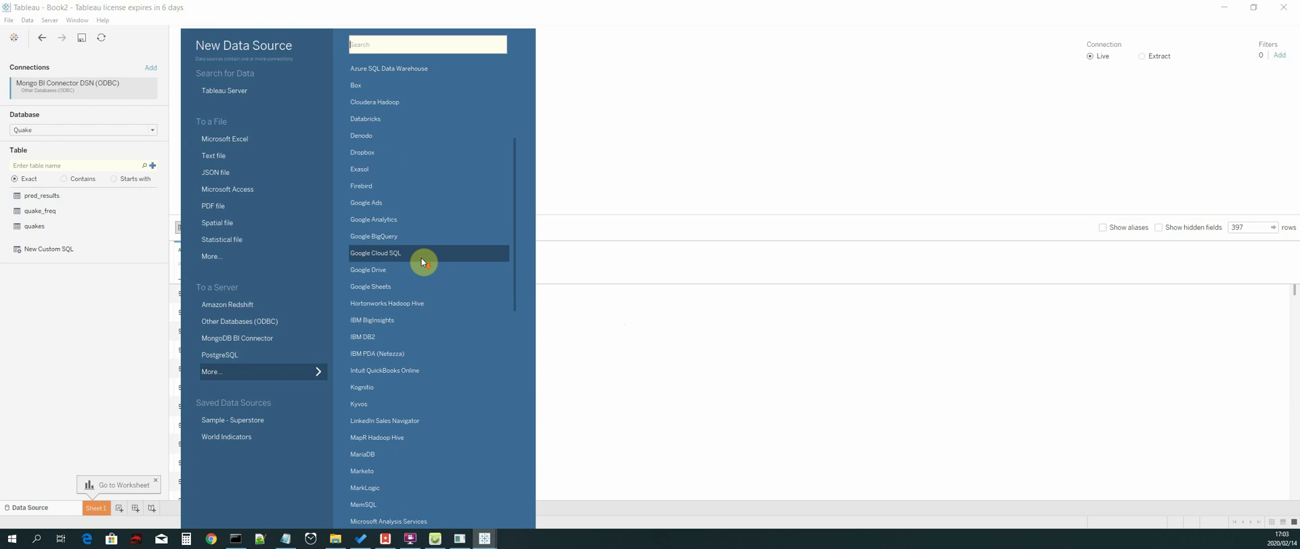
{"action": "scroll", "coordinate": [420, 203], "scroll_direction": "up", "scroll_amount": 4}
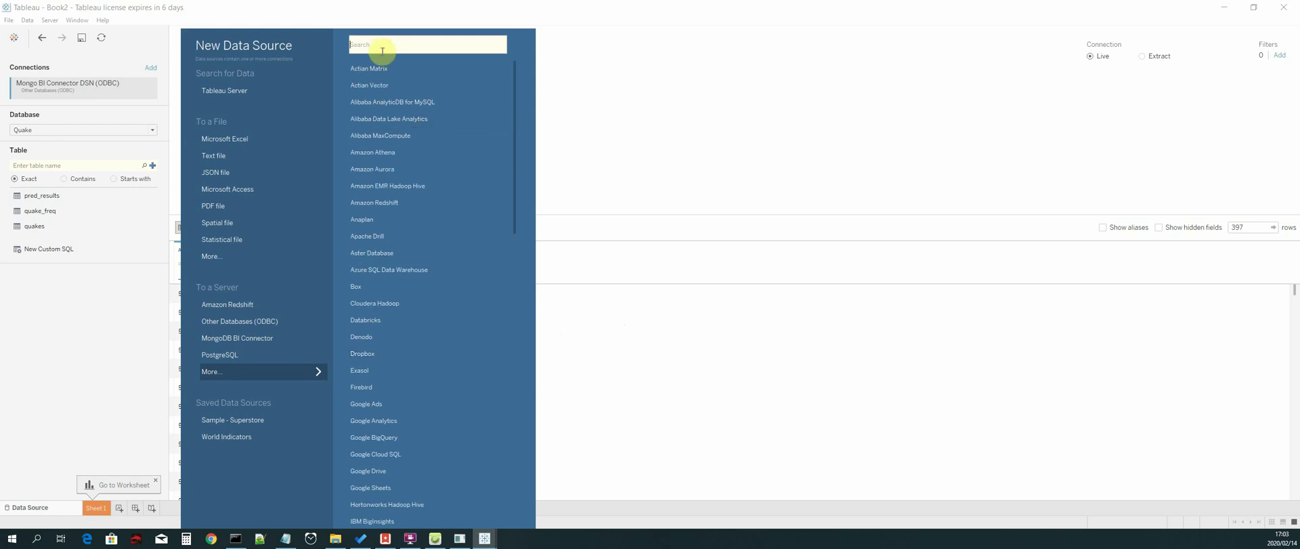
{"action": "type", "text": "ODB"}
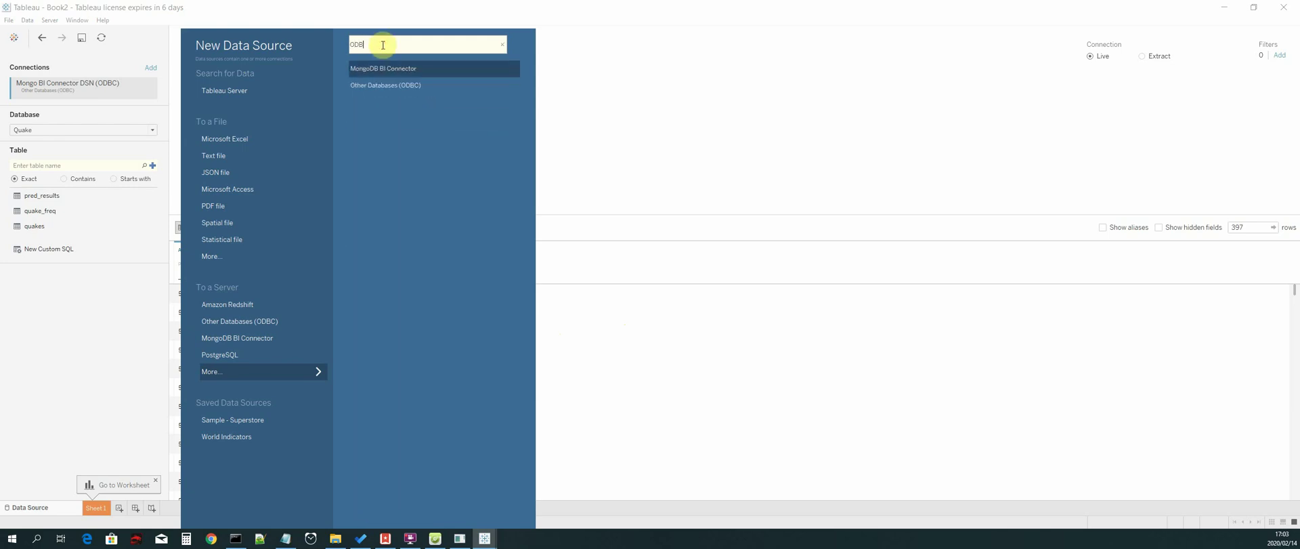
{"action": "left_click", "coordinate": [401, 84]}
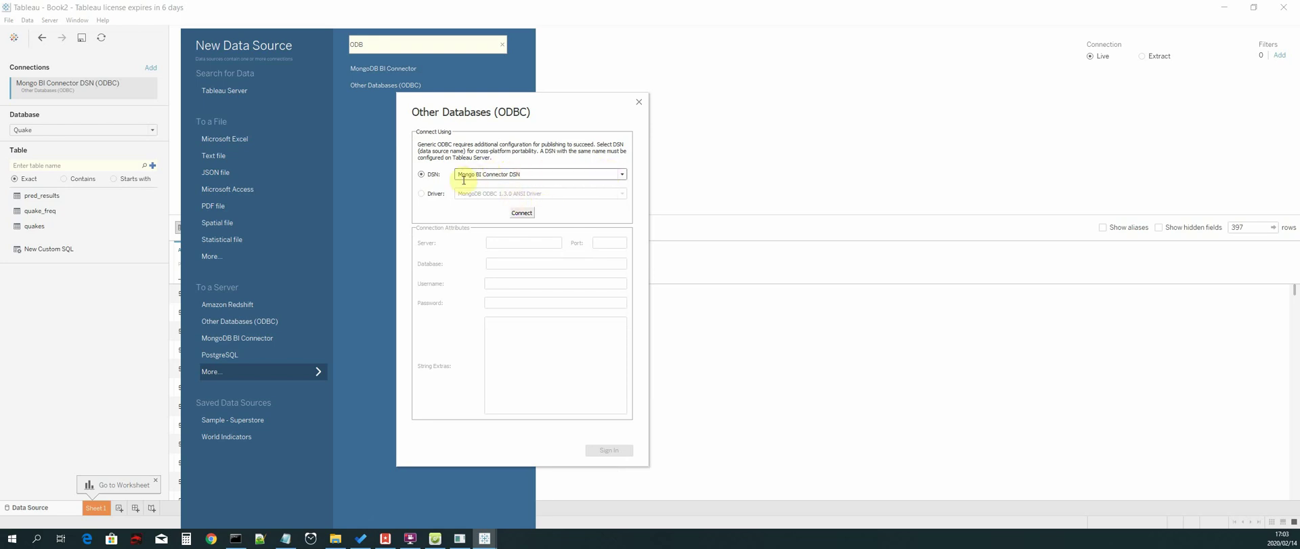
Step: Connect and sign in with the Mongo BI Connector DSN, then list the Quake database tables
{"action": "left_click", "coordinate": [527, 214]}
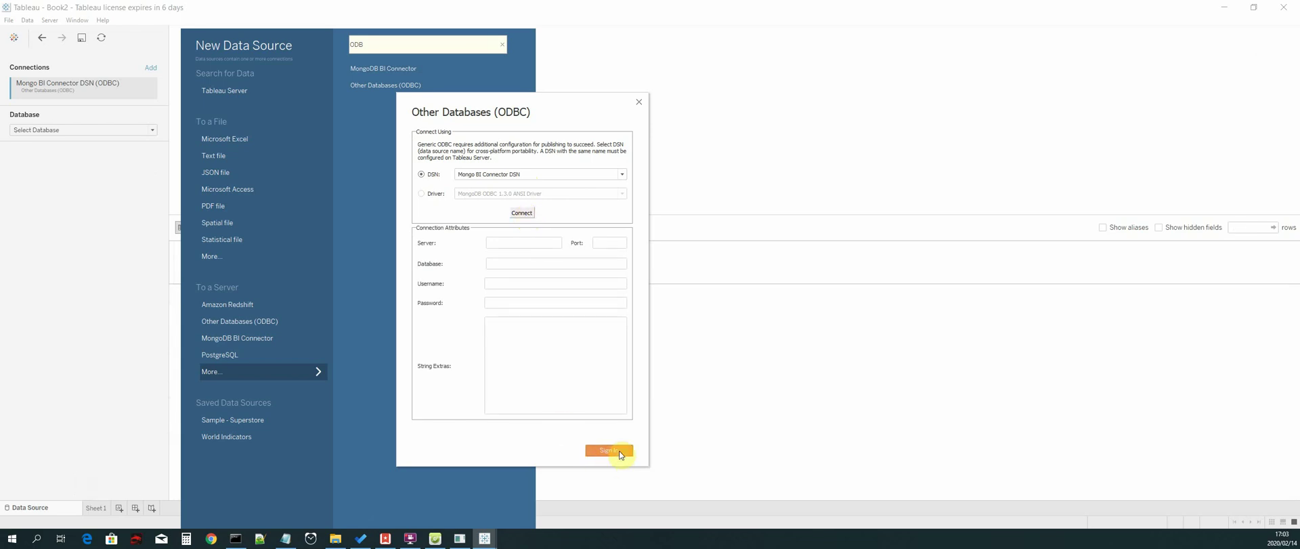
{"action": "left_click", "coordinate": [609, 450]}
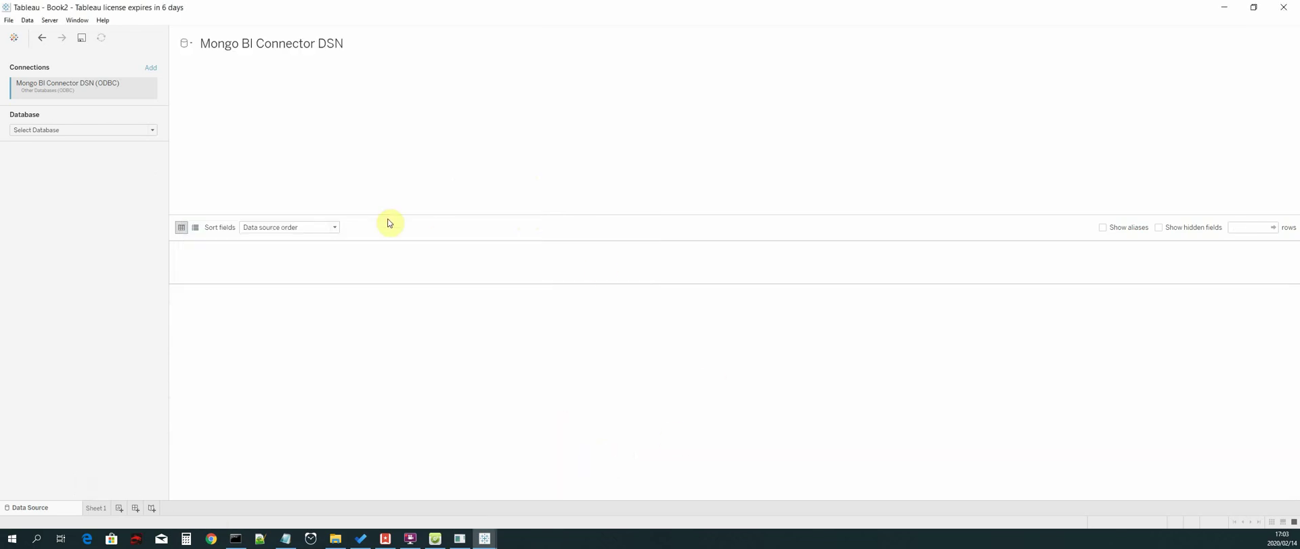
{"action": "left_click", "coordinate": [70, 130]}
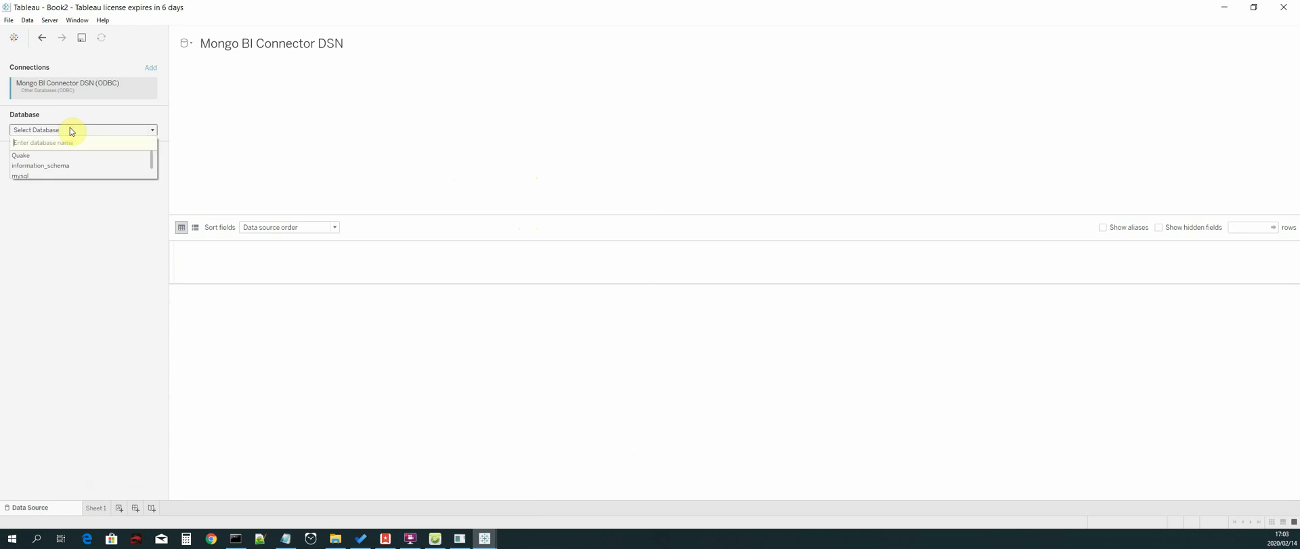
{"action": "left_click", "coordinate": [23, 156]}
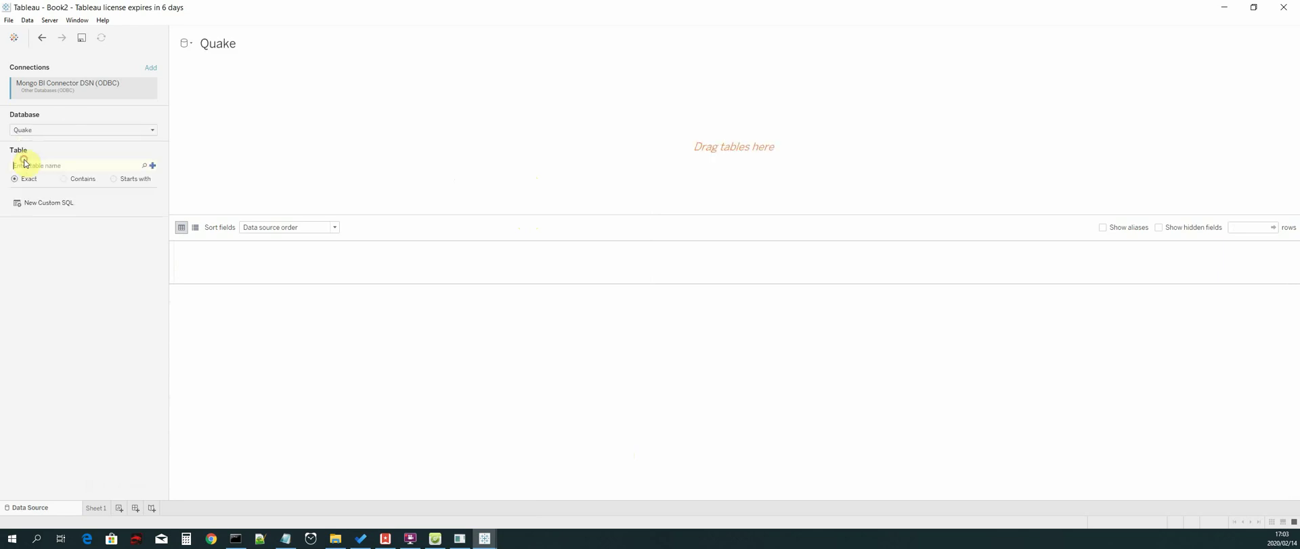
{"action": "left_click", "coordinate": [144, 165]}
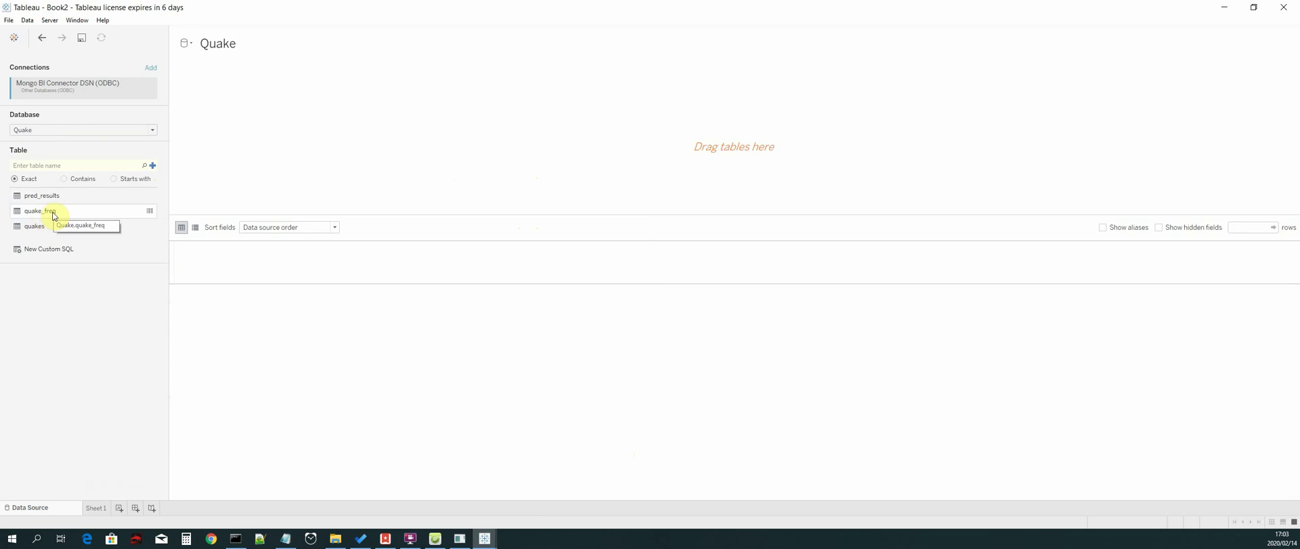
Step: Place quake_freq on the canvas and auto-update the preview to show its 52 rows
{"action": "left_click_drag", "start_coordinate": [54, 215], "coordinate": [619, 149]}
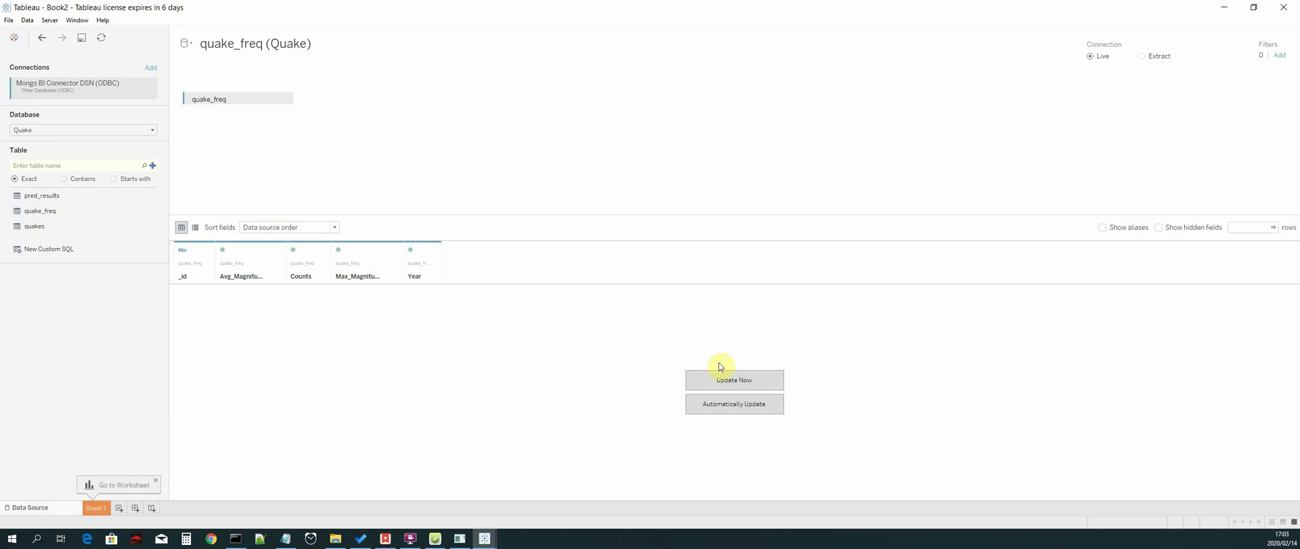
{"action": "left_click", "coordinate": [765, 409]}
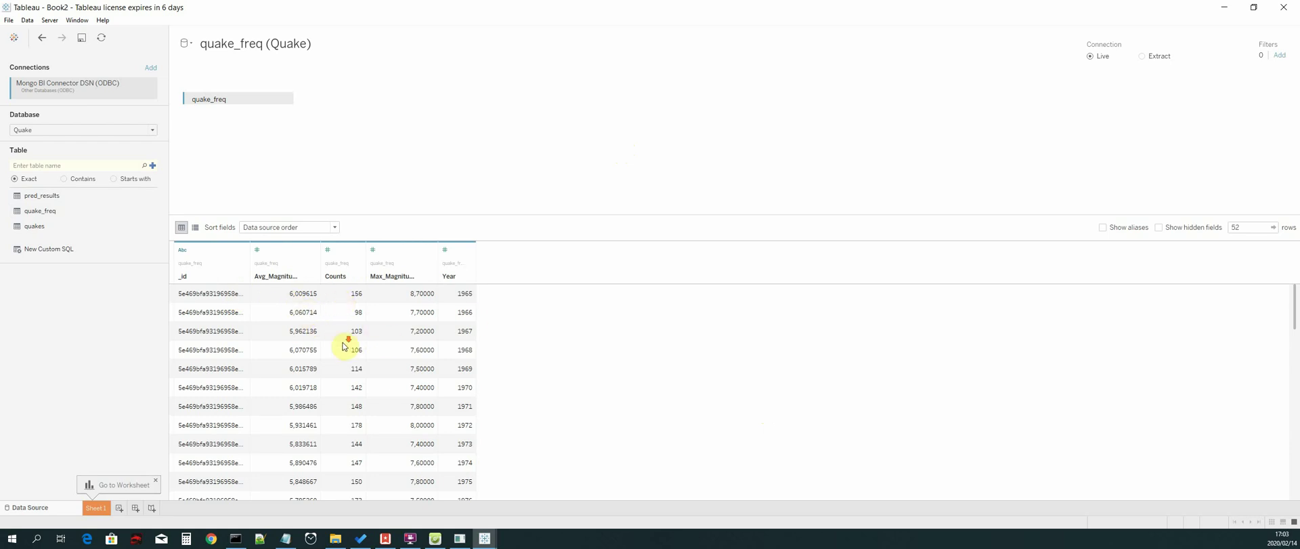
{"action": "scroll", "coordinate": [348, 342], "scroll_direction": "down", "scroll_amount": 2}
{"action": "scroll", "coordinate": [427, 325], "scroll_direction": "up", "scroll_amount": 2}
{"action": "scroll", "coordinate": [417, 347], "scroll_direction": "down", "scroll_amount": 7}
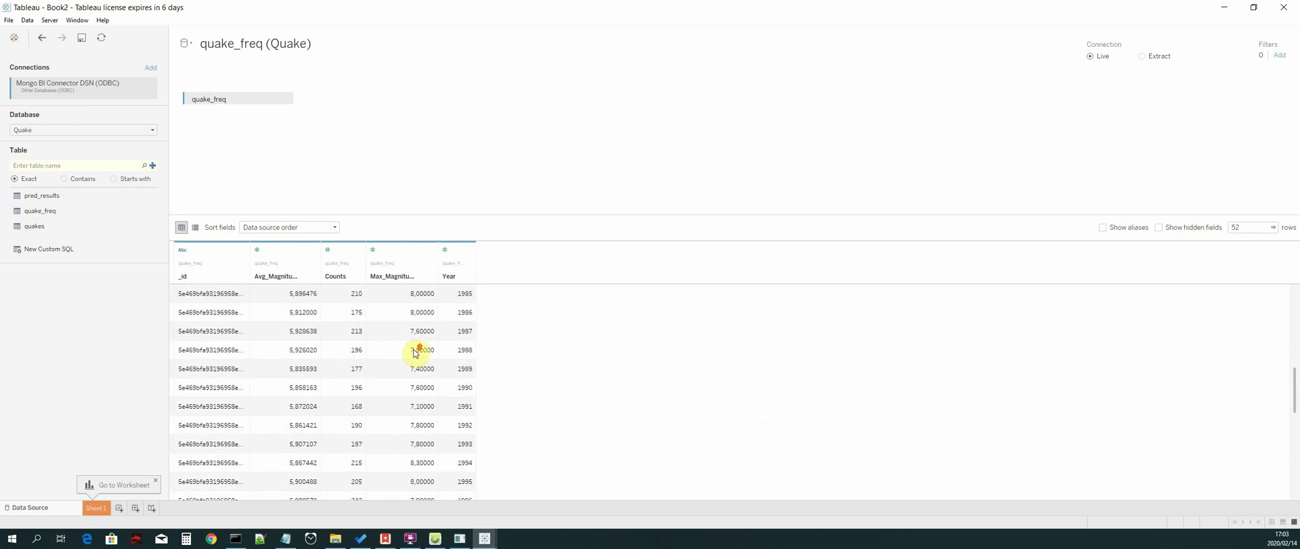
{"action": "scroll", "coordinate": [416, 353], "scroll_direction": "up", "scroll_amount": 7}
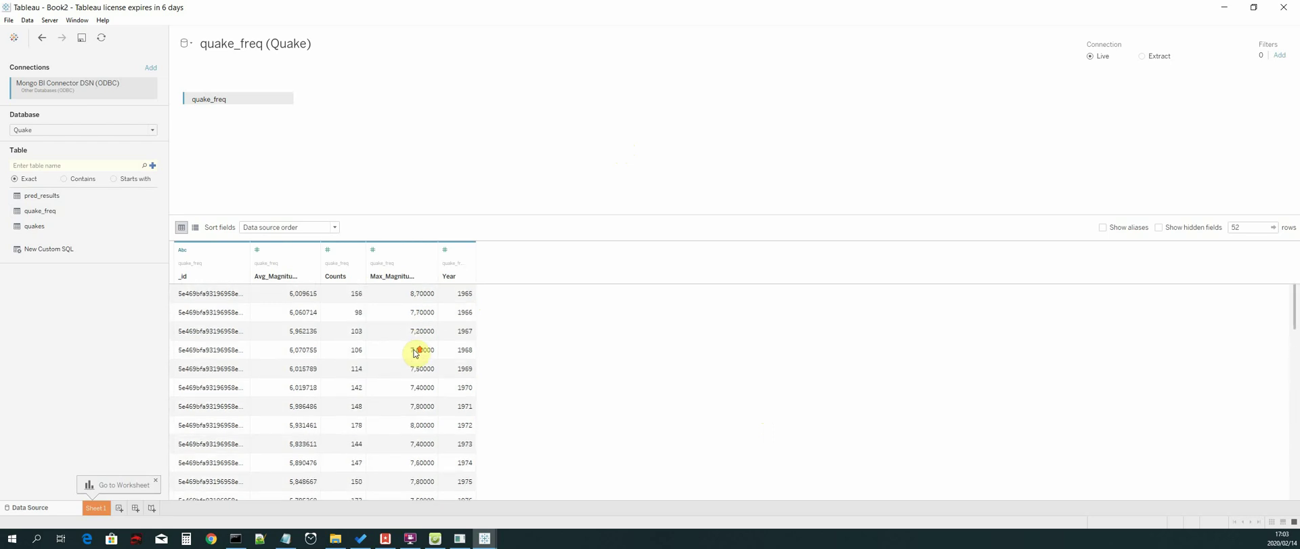
Step: Create a third data source connected via Other Databases (ODBC) with the Mongo BI Connector DSN
{"action": "left_click", "coordinate": [190, 47]}
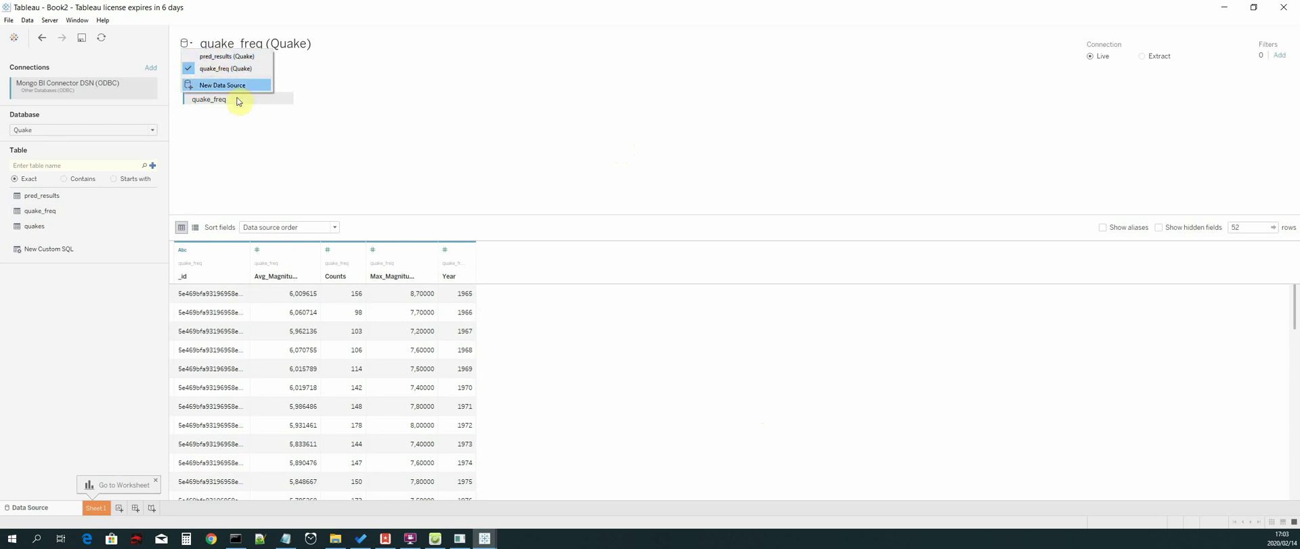
{"action": "left_click", "coordinate": [240, 148]}
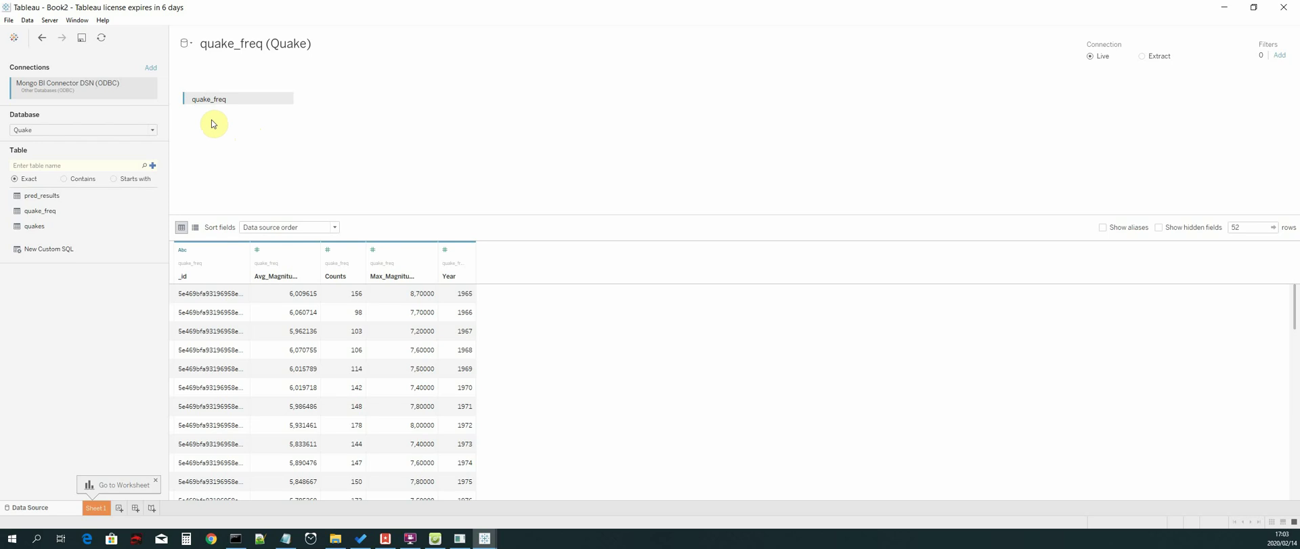
{"action": "left_click", "coordinate": [191, 48]}
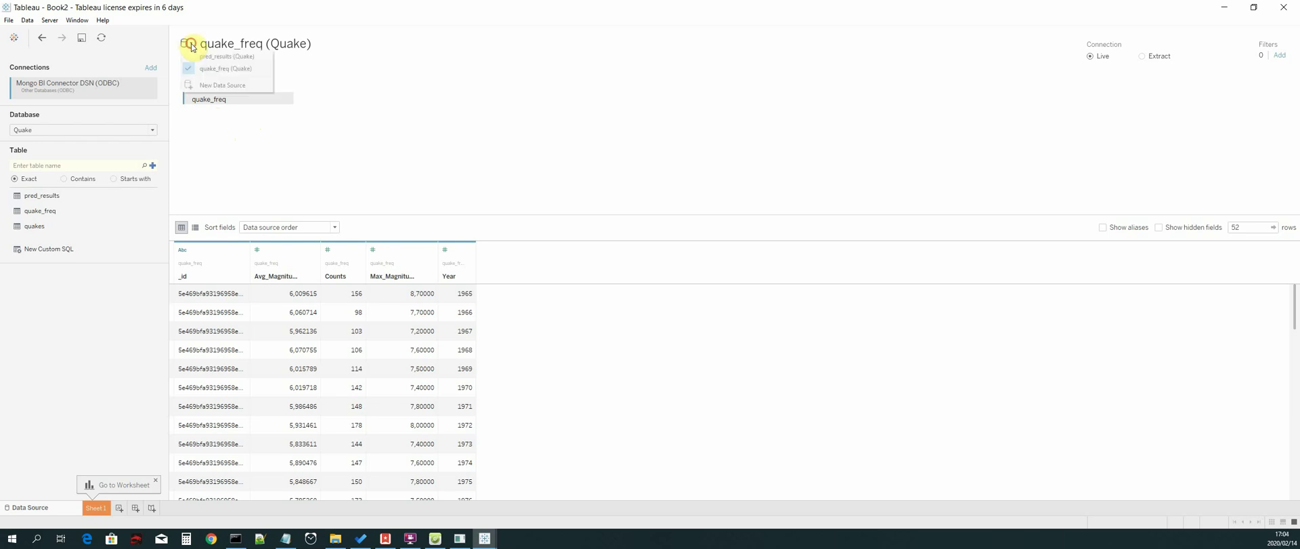
{"action": "left_click", "coordinate": [218, 87]}
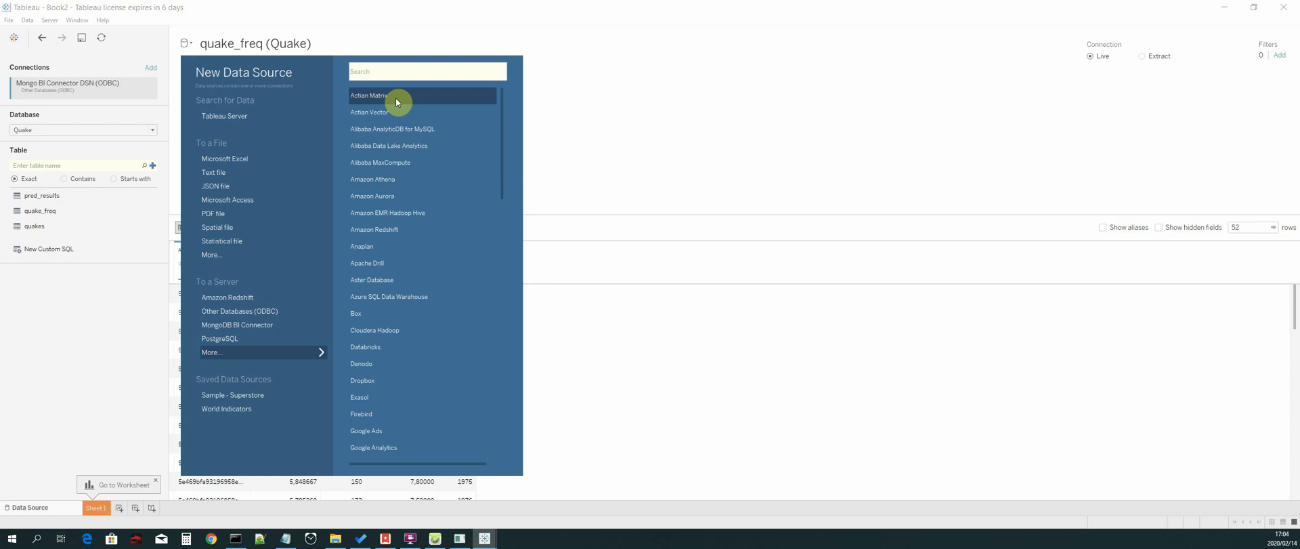
{"action": "type", "text": "ODBC"}
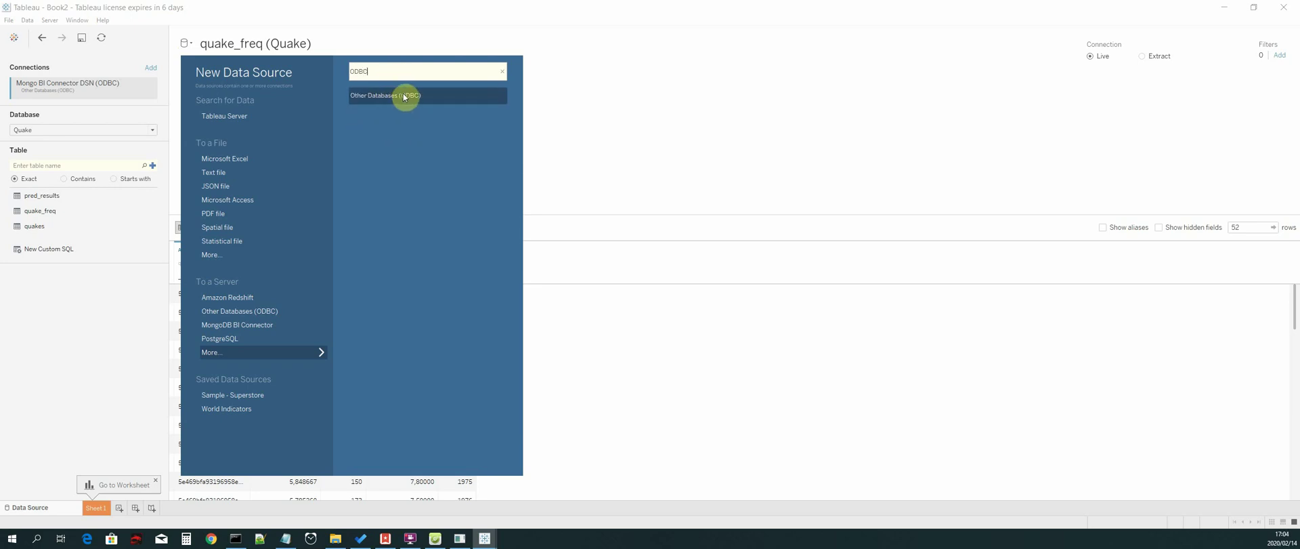
{"action": "left_click", "coordinate": [396, 95]}
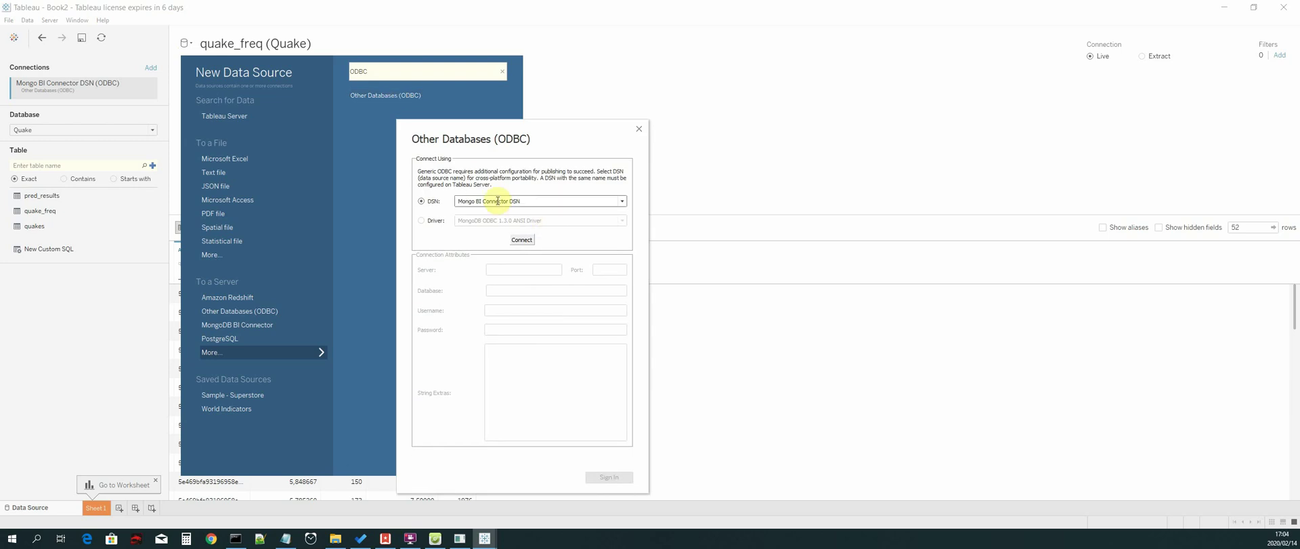
{"action": "left_click", "coordinate": [522, 240]}
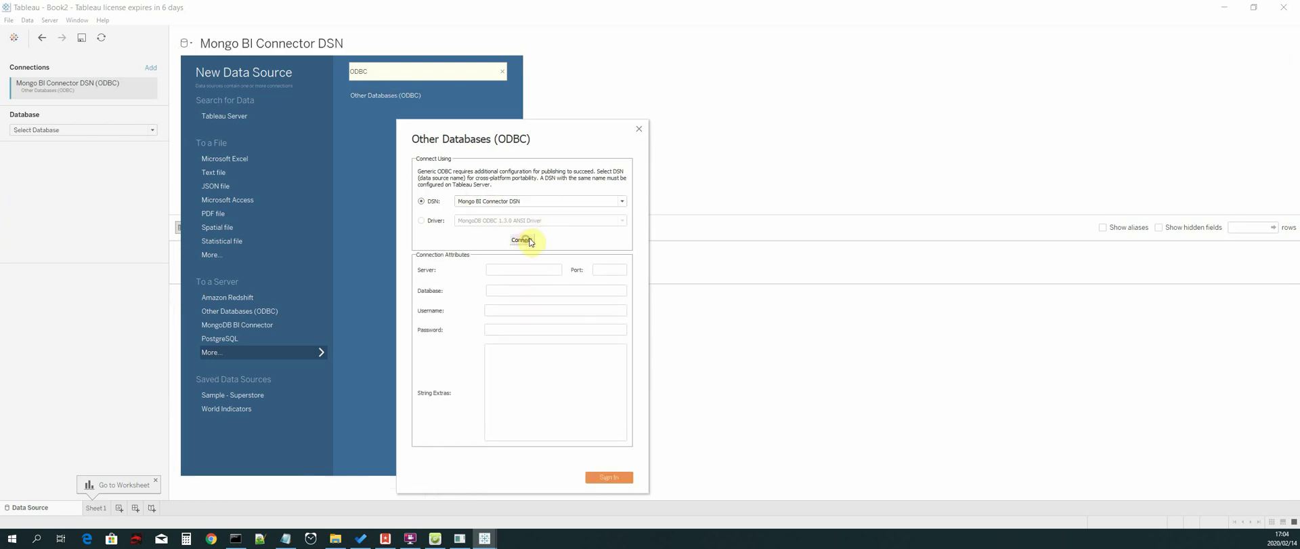
Step: Sign in, choose Quake, and place quakes on the canvas to preview 1,000 earthquake rows
{"action": "left_click", "coordinate": [618, 477]}
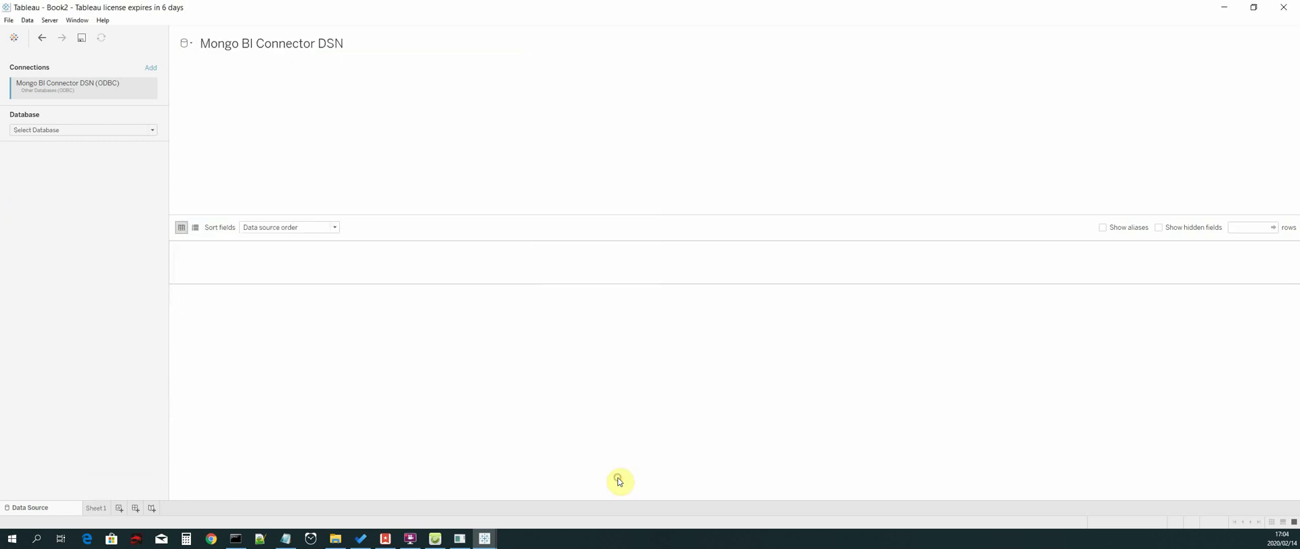
{"action": "left_click", "coordinate": [74, 134]}
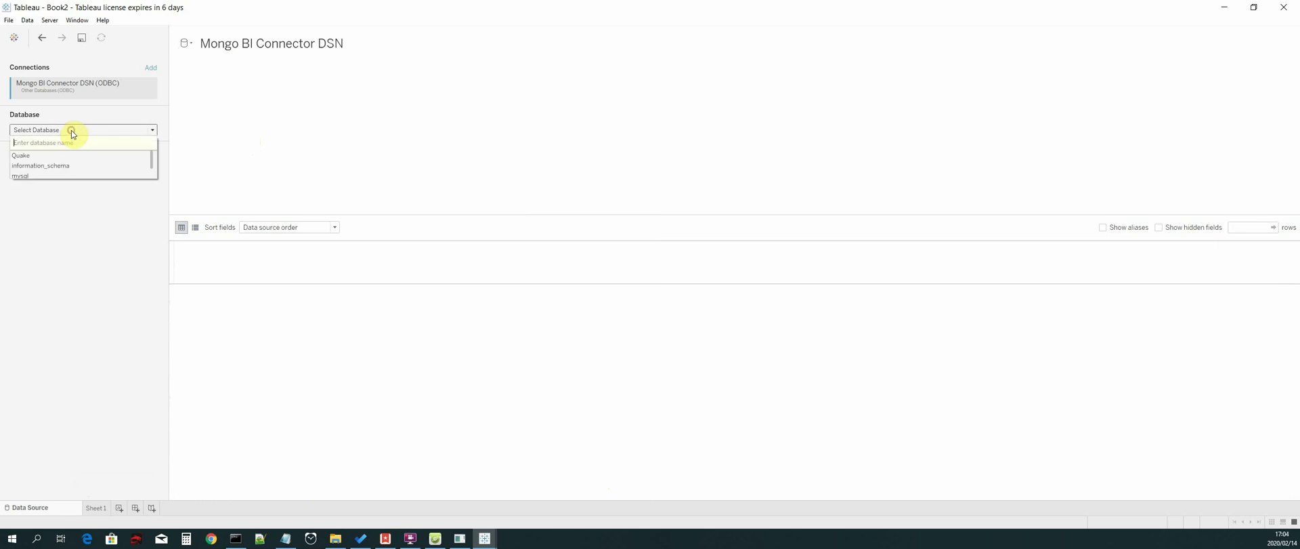
{"action": "left_click", "coordinate": [25, 160]}
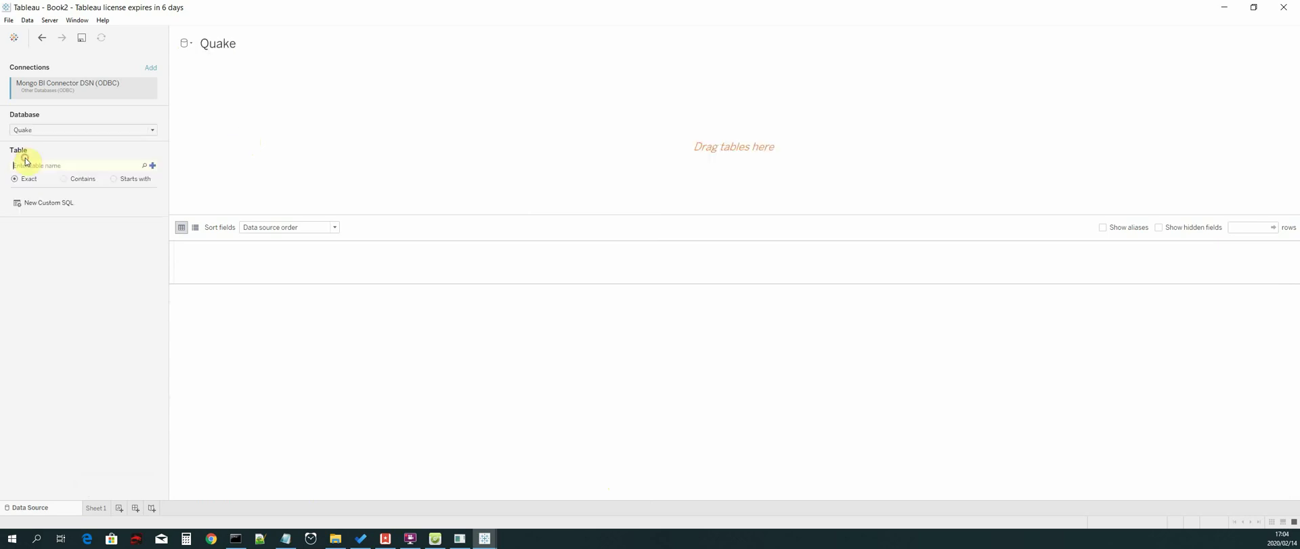
{"action": "left_click", "coordinate": [145, 167]}
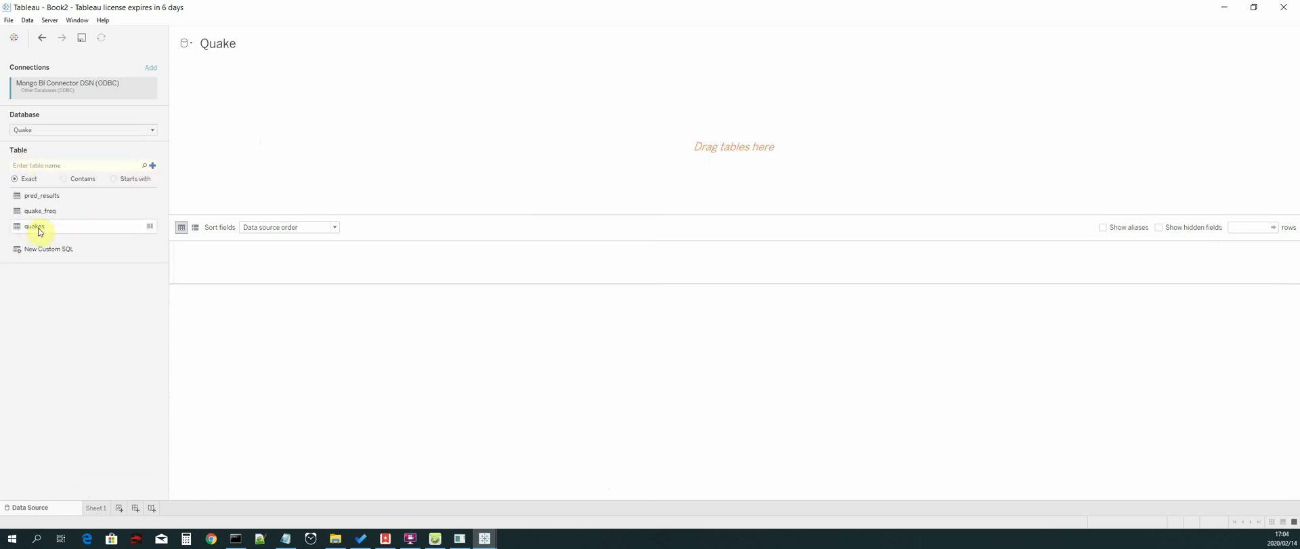
{"action": "left_click_drag", "start_coordinate": [38, 232], "coordinate": [635, 153]}
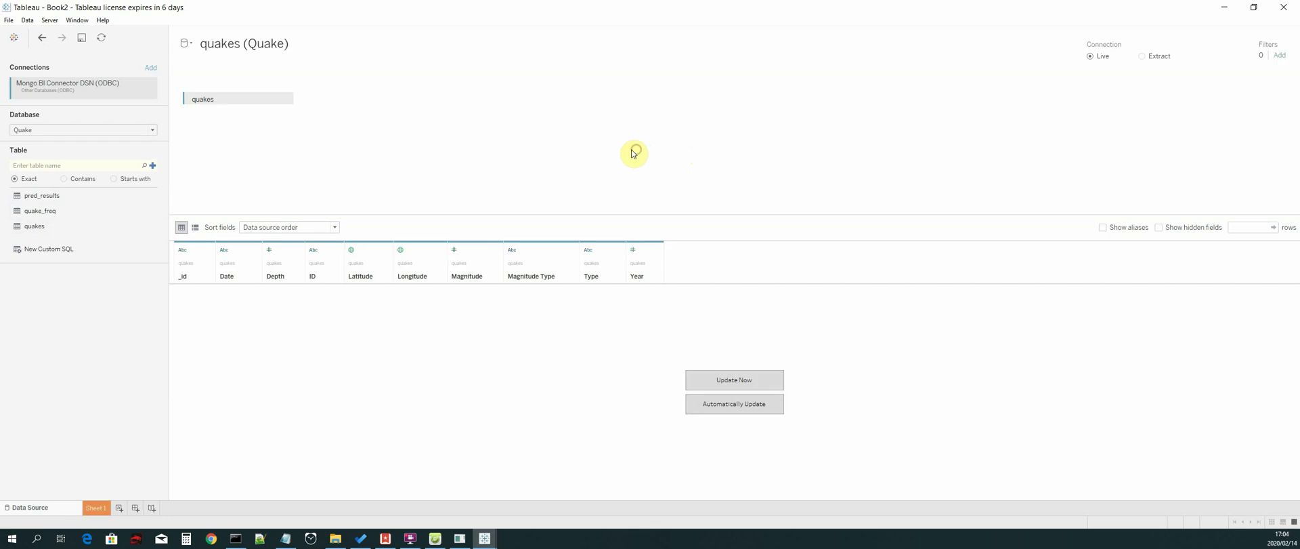
{"action": "left_click", "coordinate": [745, 406]}
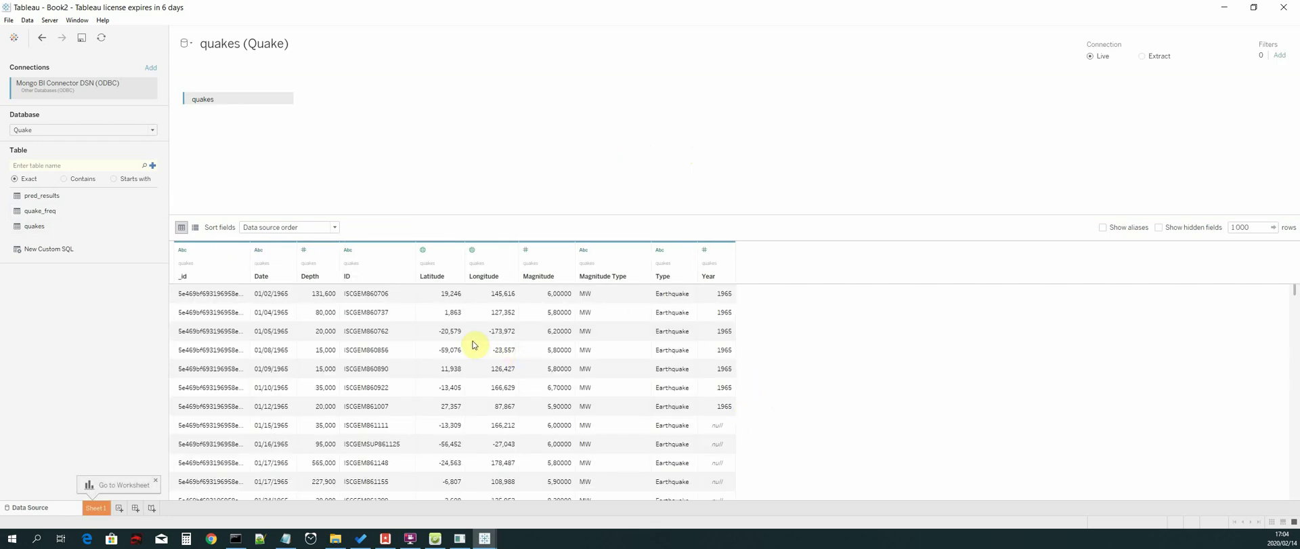
{"action": "scroll", "coordinate": [475, 346], "scroll_direction": "down", "scroll_amount": 10}
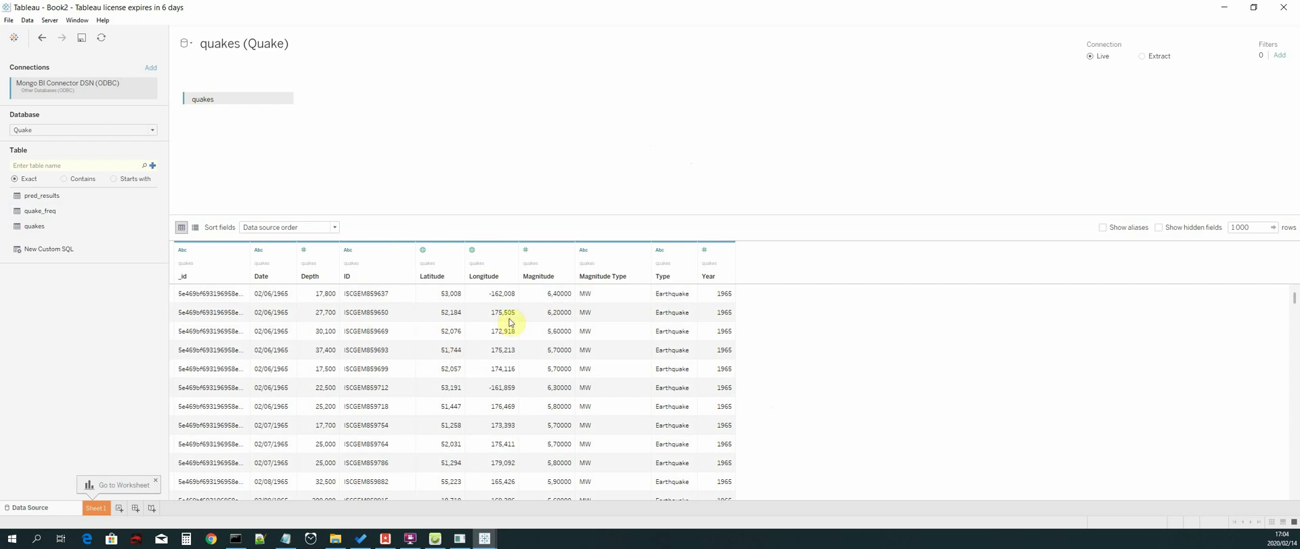
{"action": "left_click", "coordinate": [186, 44]}
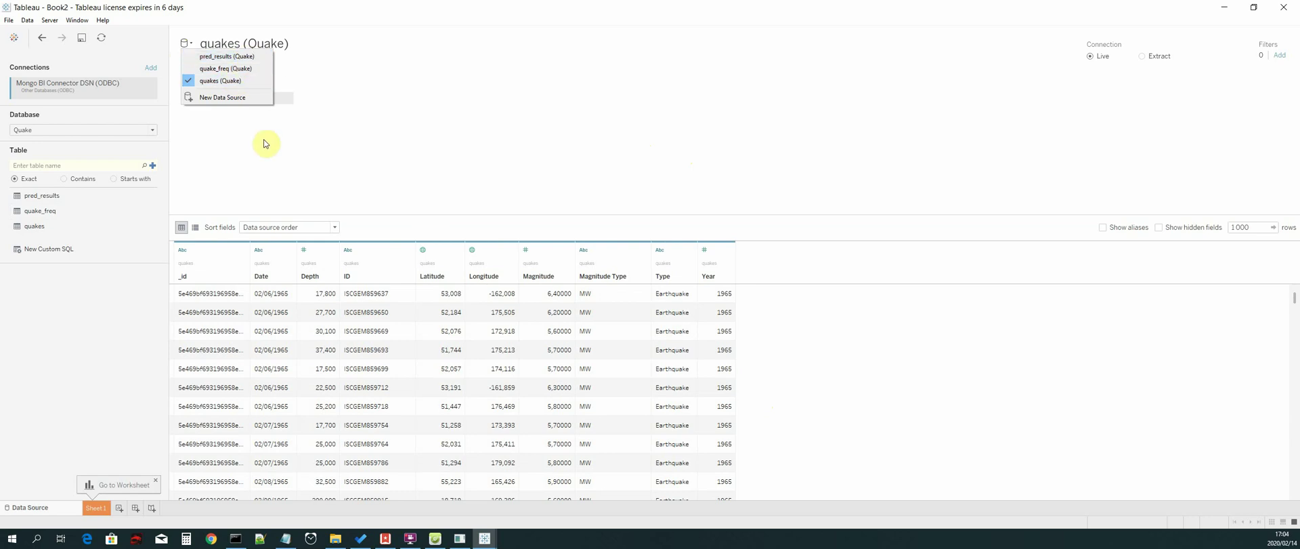
{"action": "left_click", "coordinate": [265, 173]}
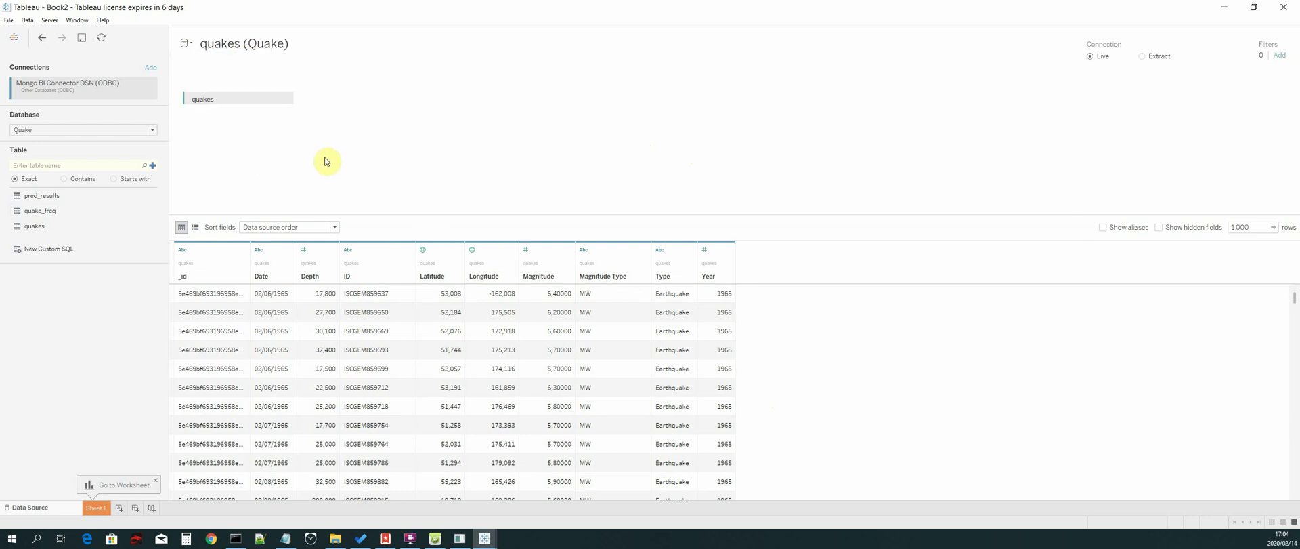